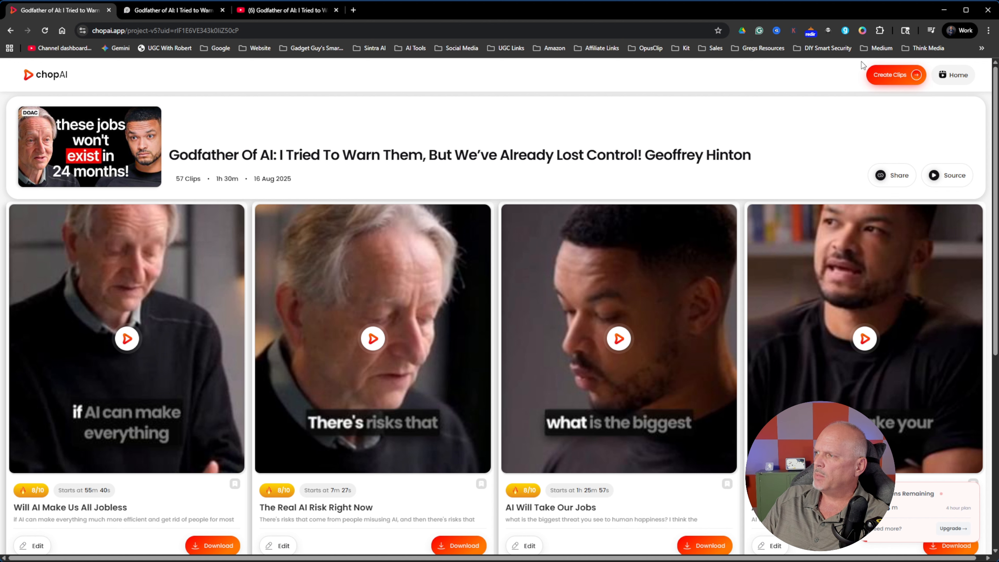
Start a new clip project and copy the share link of the Godfather of AI video on YouTube
{"action": "left_click", "coordinate": [889, 76]}
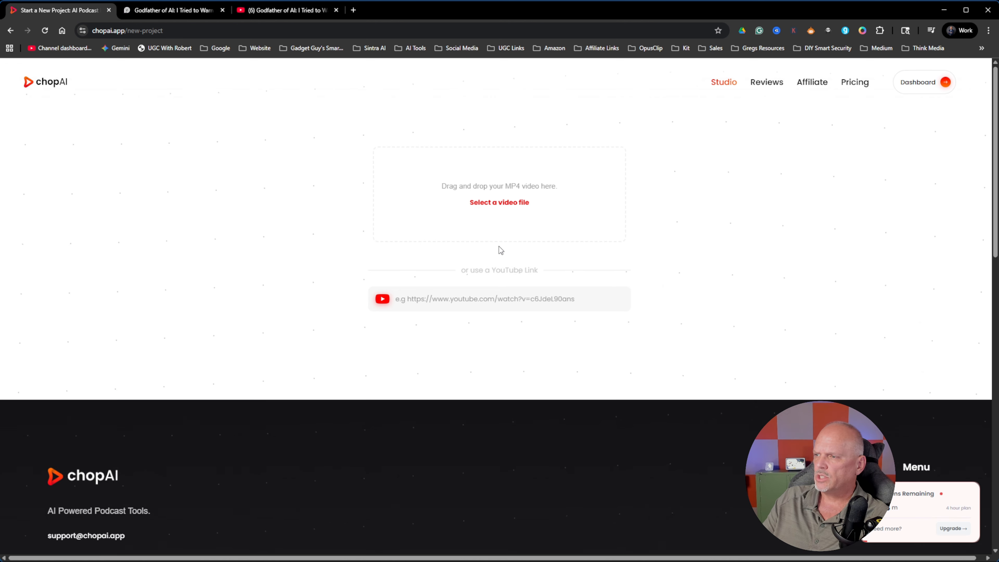
{"action": "left_click", "coordinate": [413, 303]}
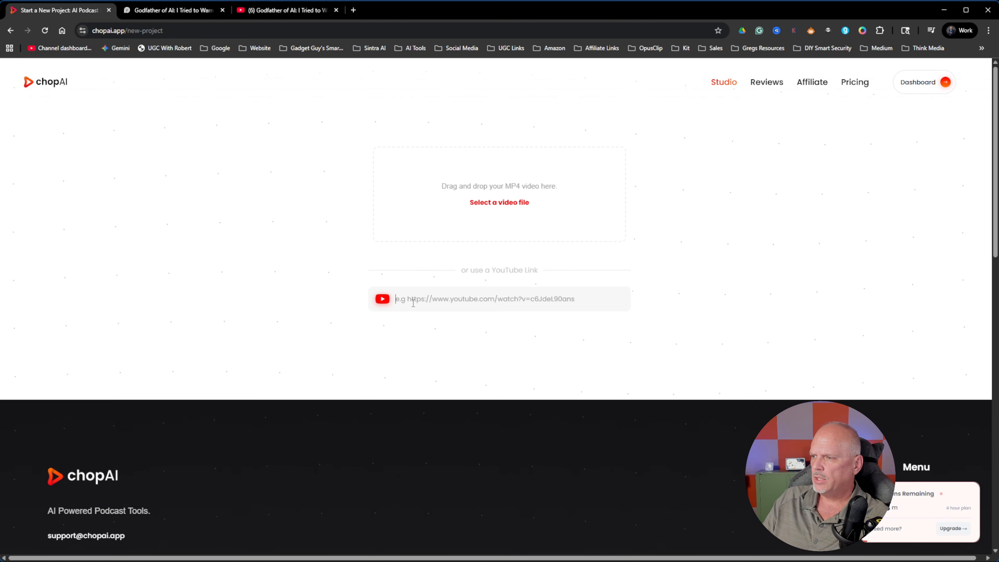
{"action": "left_click", "coordinate": [282, 11]}
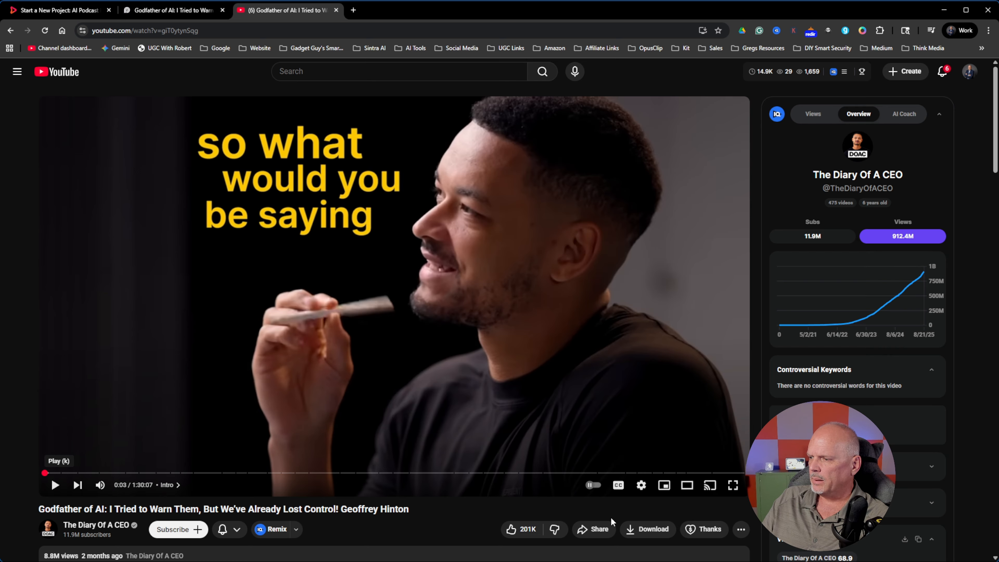
{"action": "scroll", "coordinate": [610, 519], "scroll_direction": "down", "scroll_amount": 4}
{"action": "left_click", "coordinate": [600, 370]}
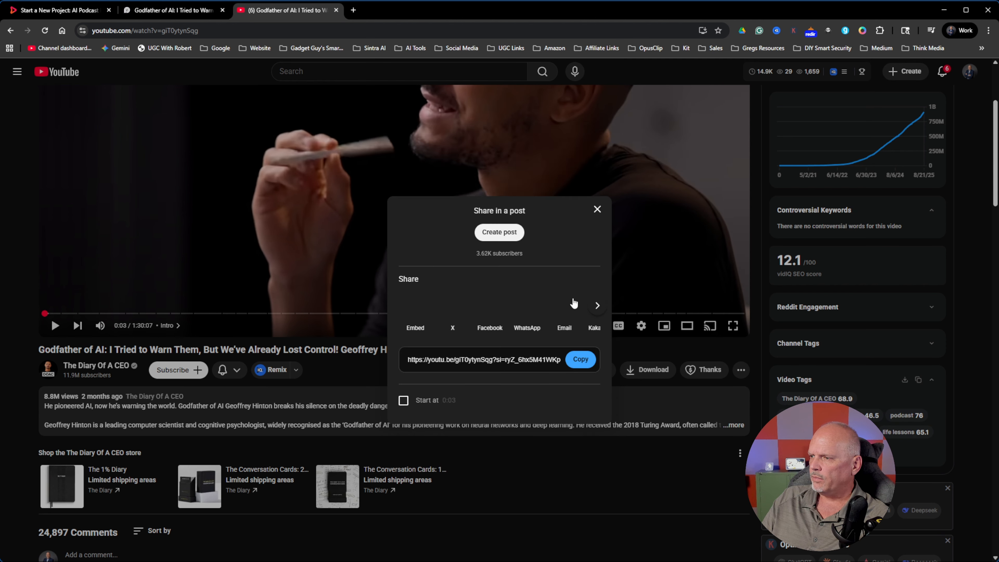
{"action": "left_click", "coordinate": [580, 358]}
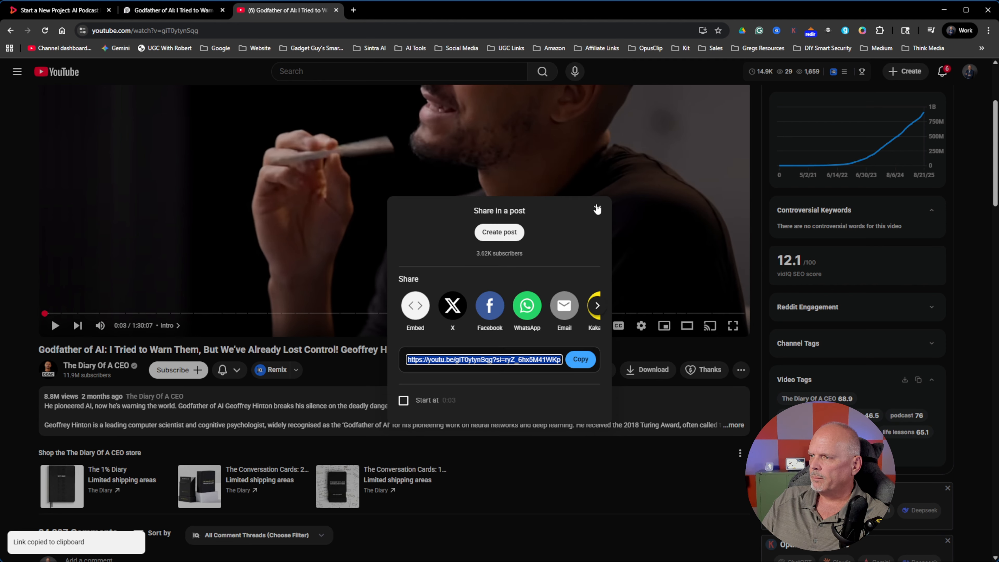
Return to the new chopAI project and supply the copied YouTube link as its source video
{"action": "left_click", "coordinate": [189, 11]}
{"action": "left_click", "coordinate": [71, 11]}
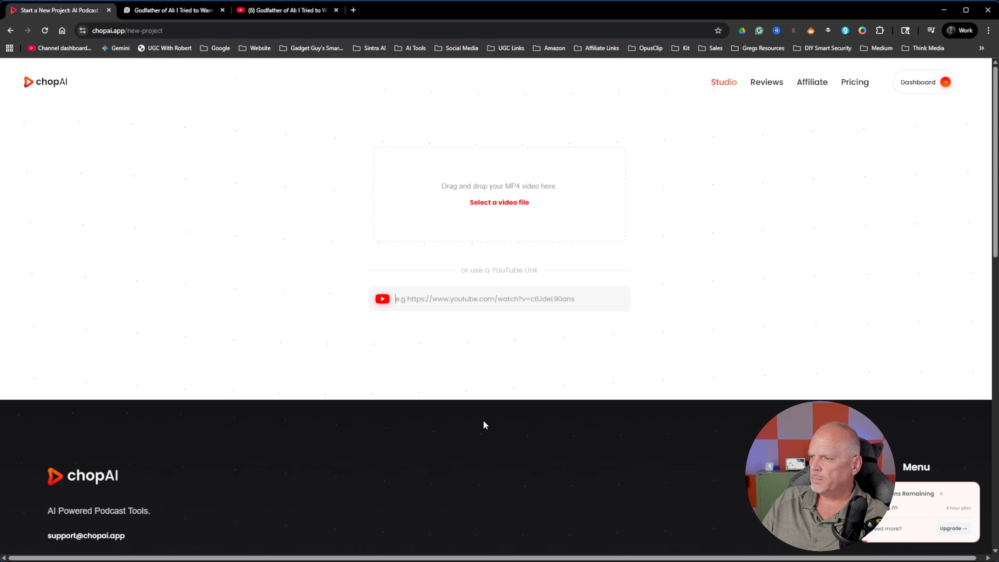
{"action": "key", "text": "ctrl+v"}
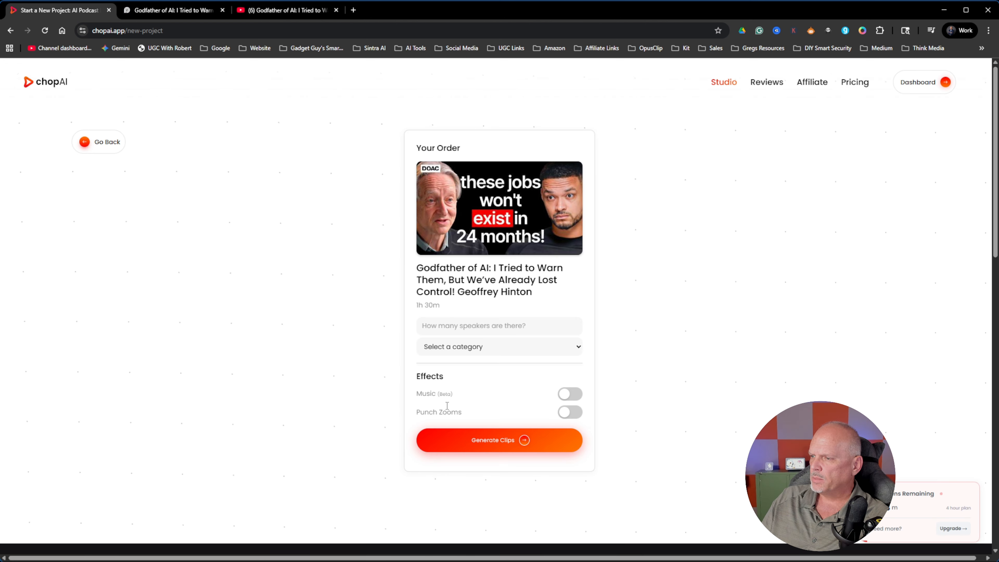
Enable Punch Zooms for the order and set its category to Interview Podcast
{"action": "scroll", "coordinate": [509, 406], "scroll_direction": "down", "scroll_amount": 2}
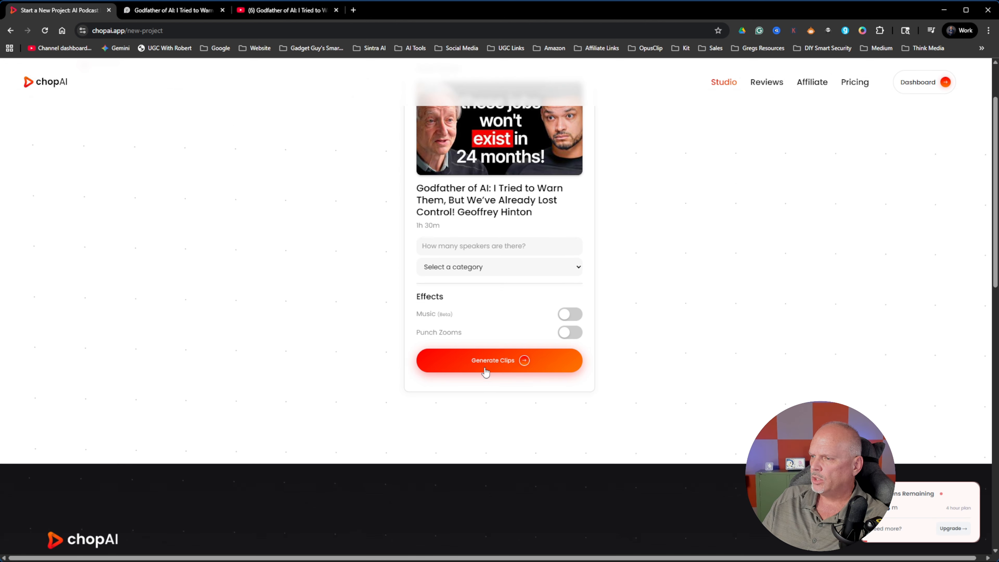
{"action": "left_click", "coordinate": [569, 333]}
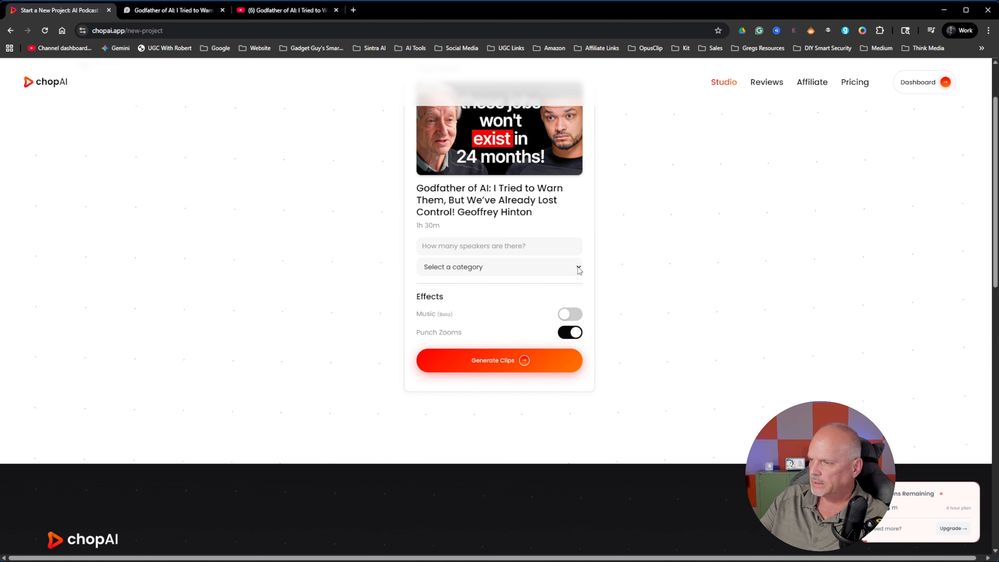
{"action": "left_click", "coordinate": [579, 270]}
{"action": "left_click", "coordinate": [503, 303]}
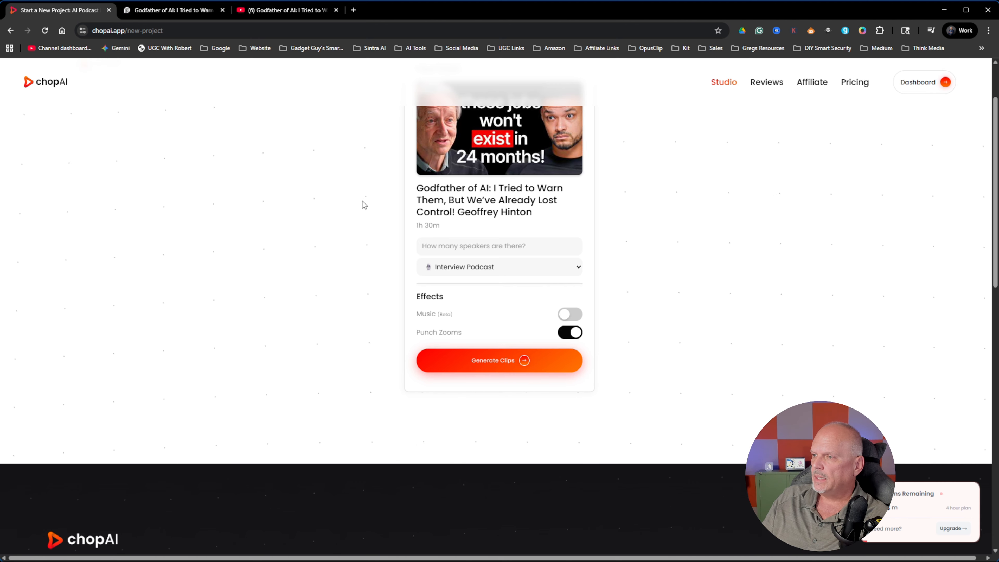
Open the existing Godfather of AI project from the dashboard, view the clip "Will AI Make Us All Jobless" and open it for editing
{"action": "left_click", "coordinate": [911, 87]}
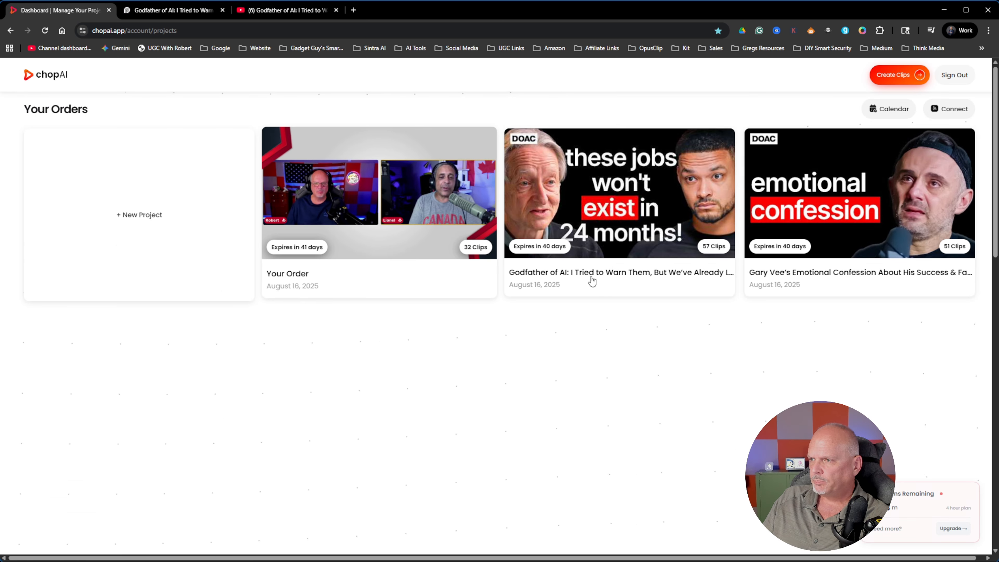
{"action": "left_click", "coordinate": [613, 236]}
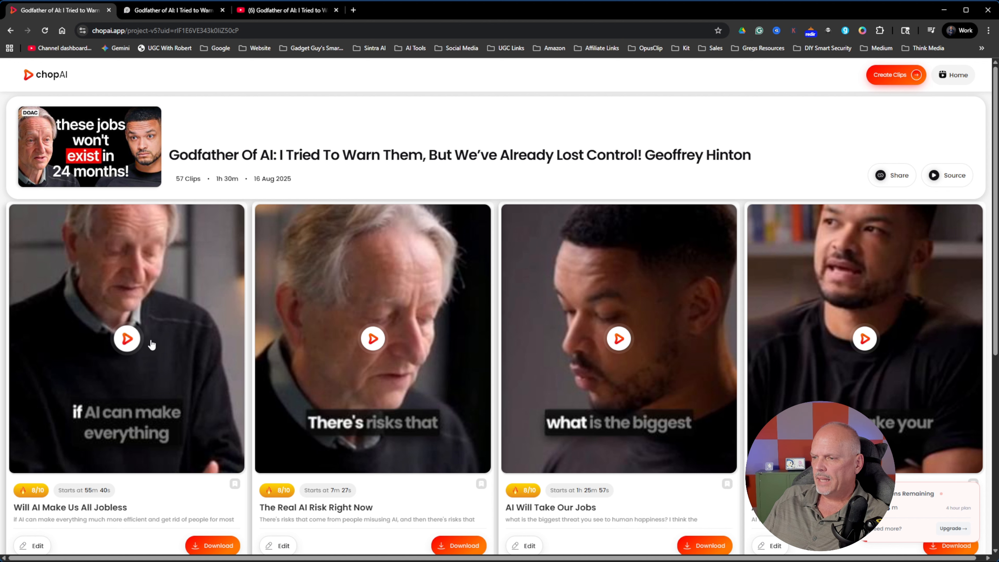
{"action": "scroll", "coordinate": [152, 345], "scroll_direction": "down", "scroll_amount": 2}
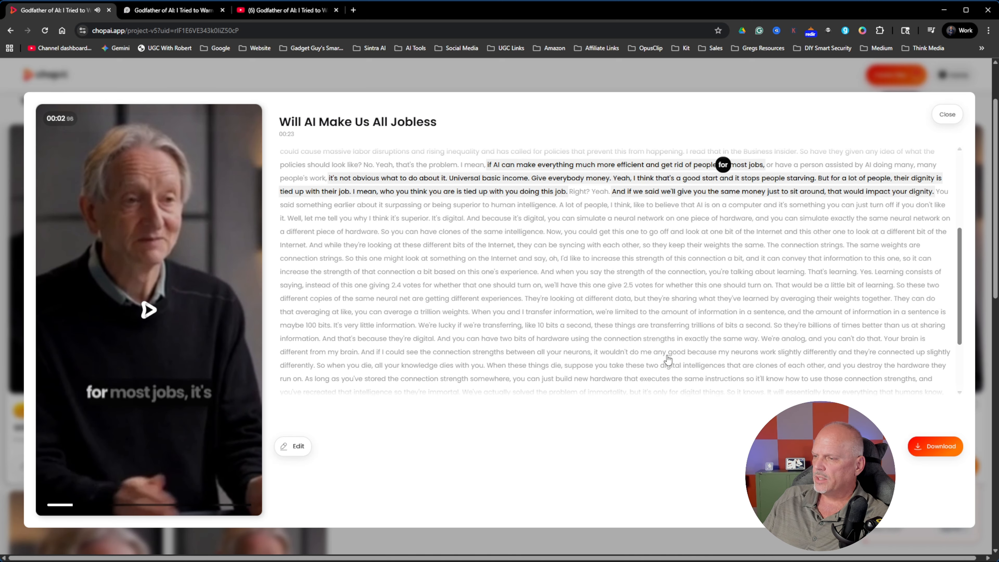
{"action": "scroll", "coordinate": [558, 338], "scroll_direction": "up", "scroll_amount": 4}
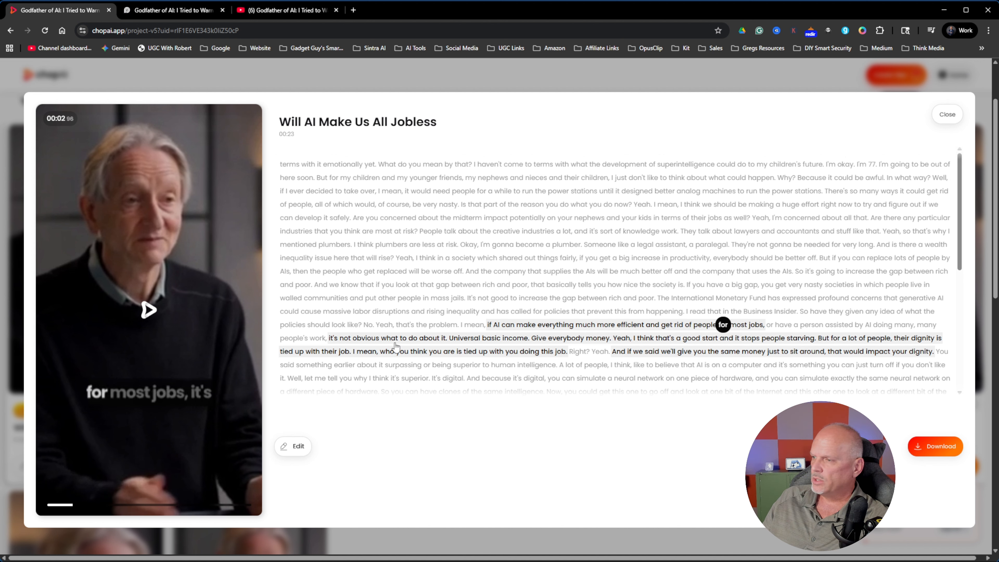
{"action": "left_click", "coordinate": [296, 447]}
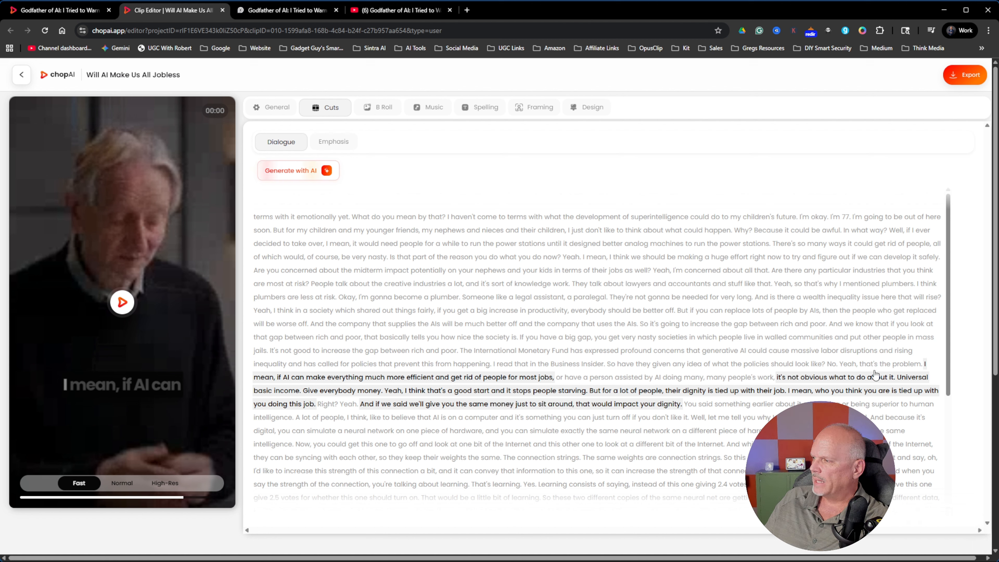
Include the sentence "Yeah, that's the problem." at the start of the clip's dialogue cuts and save the changes
{"action": "left_click_drag", "start_coordinate": [839, 370], "coordinate": [918, 367]}
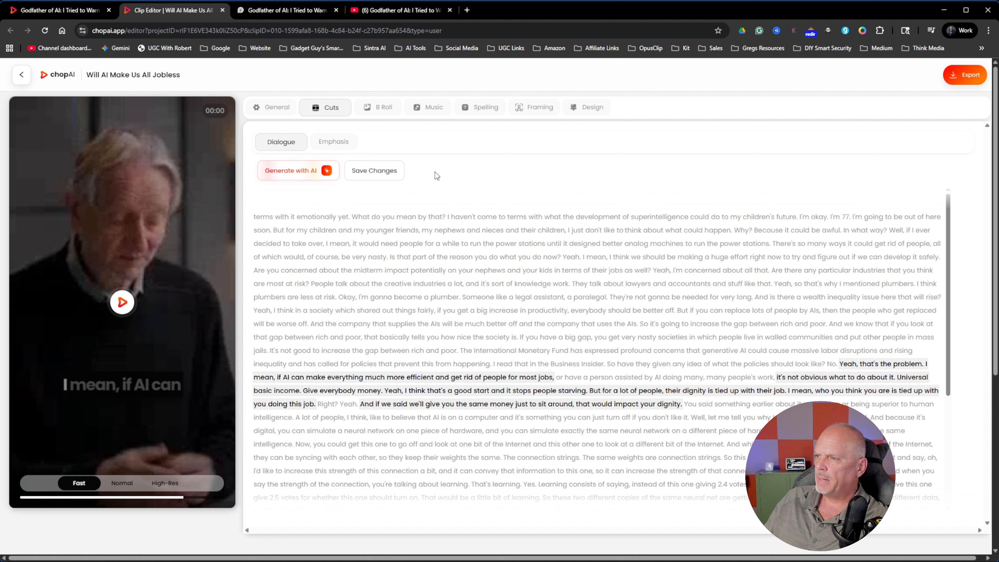
{"action": "left_click", "coordinate": [386, 172]}
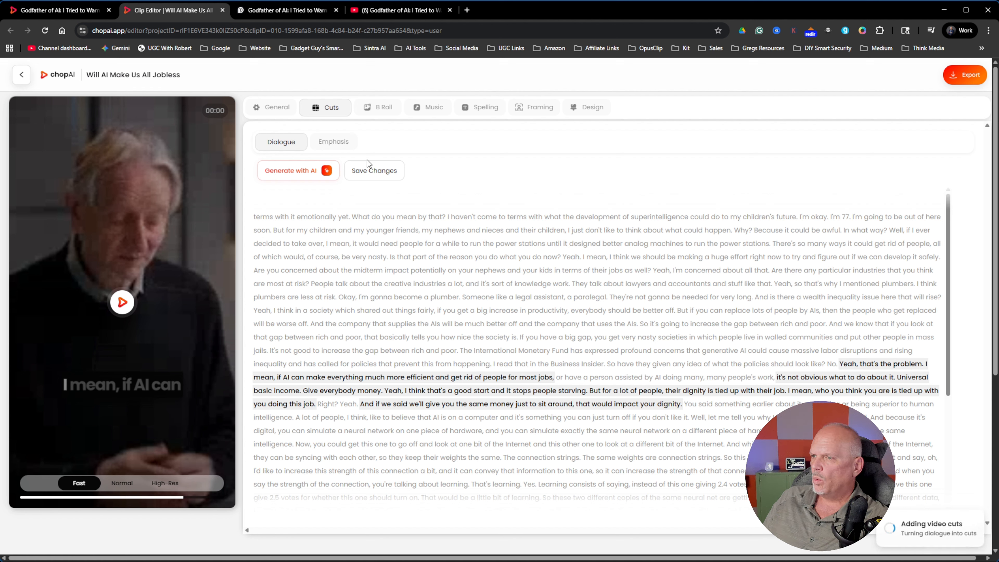
{"action": "left_click", "coordinate": [372, 174]}
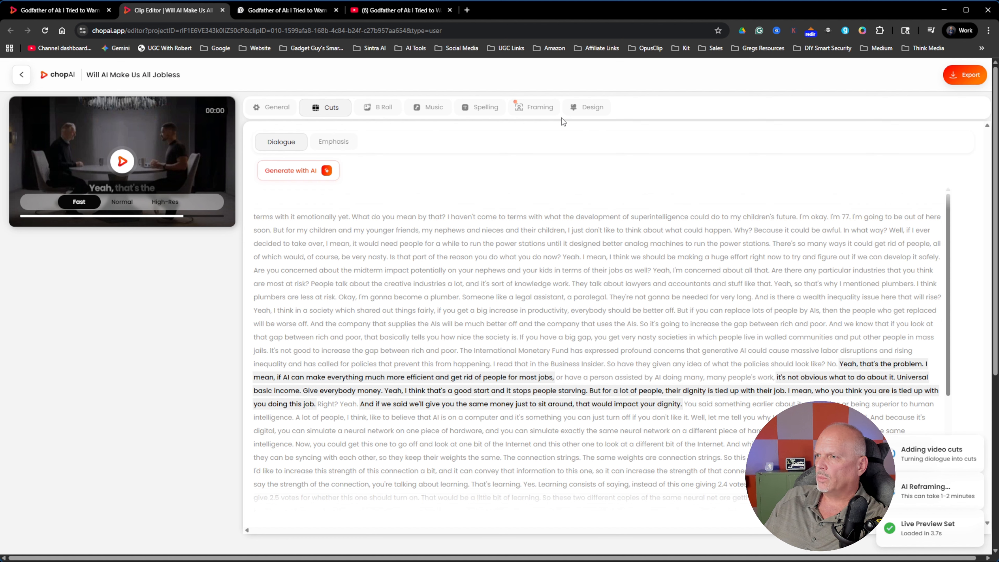
Apply the bold yellow uppercase caption preset to the clip and look through the brand and custom design options
{"action": "left_click", "coordinate": [594, 111]}
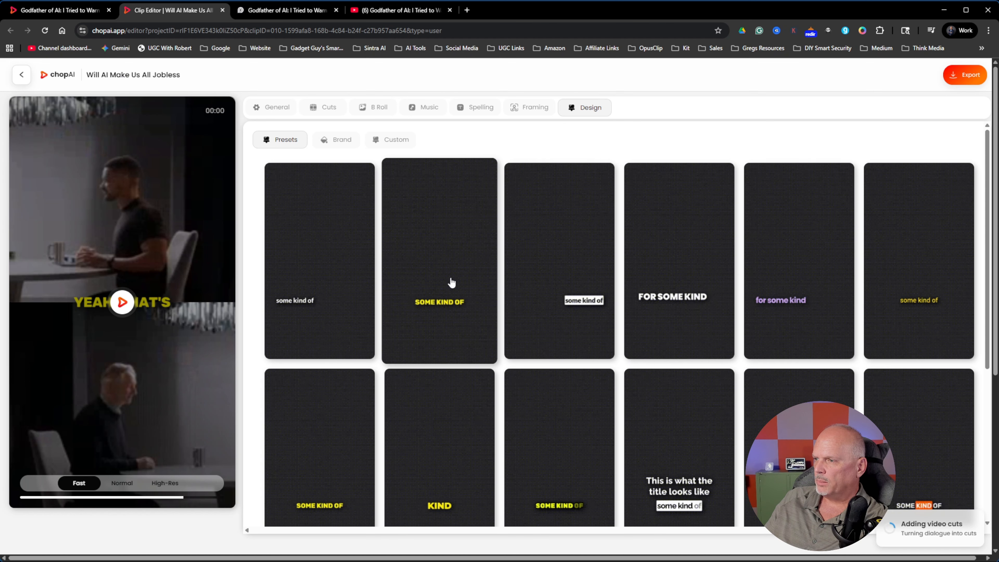
{"action": "left_click", "coordinate": [338, 145]}
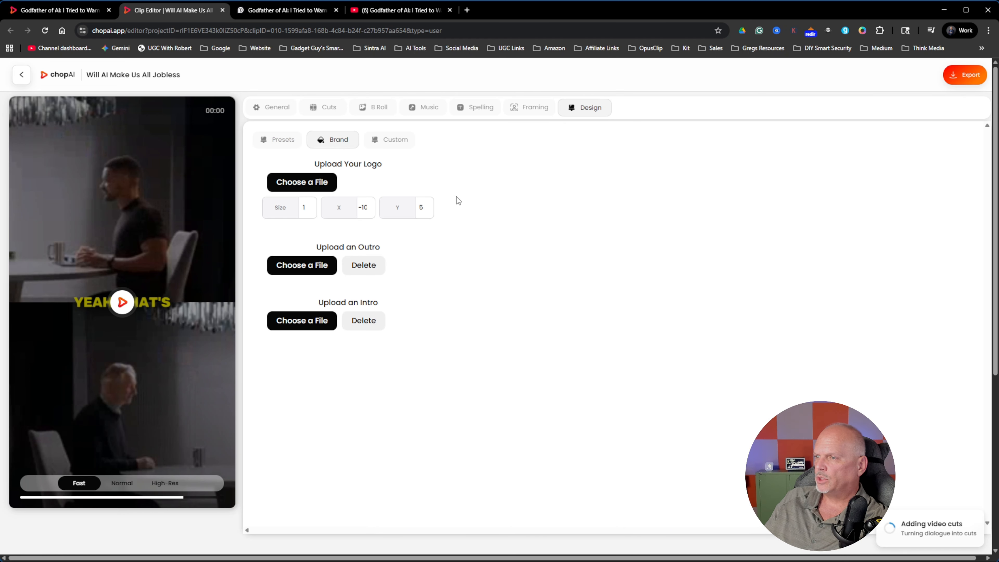
{"action": "left_click", "coordinate": [305, 183]}
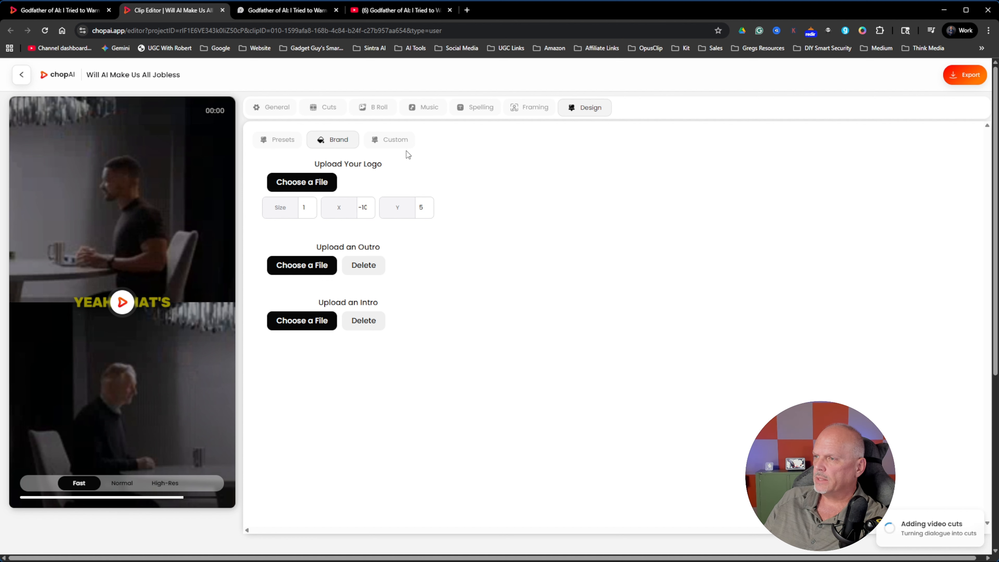
{"action": "left_click", "coordinate": [397, 141]}
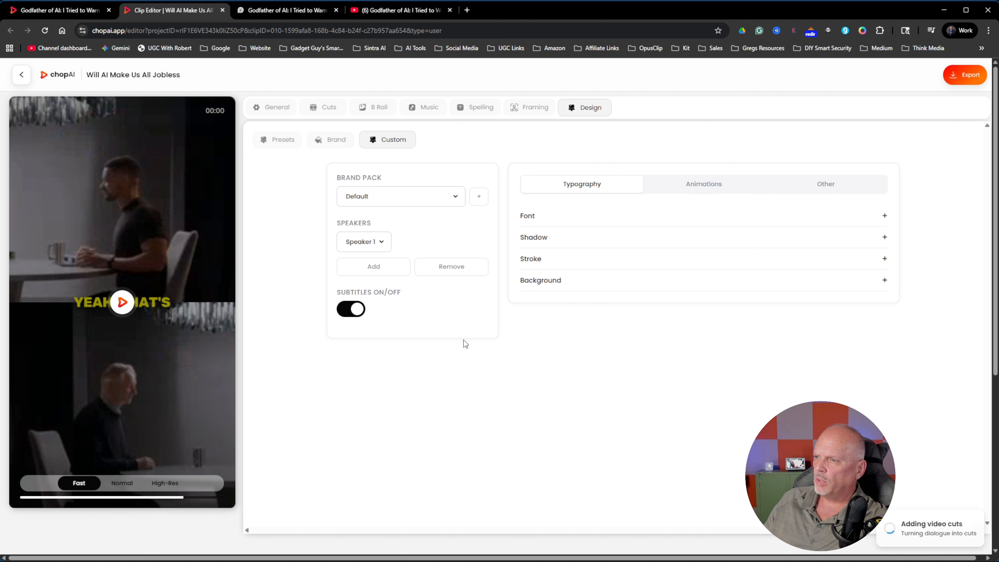
{"action": "left_click", "coordinate": [288, 142]}
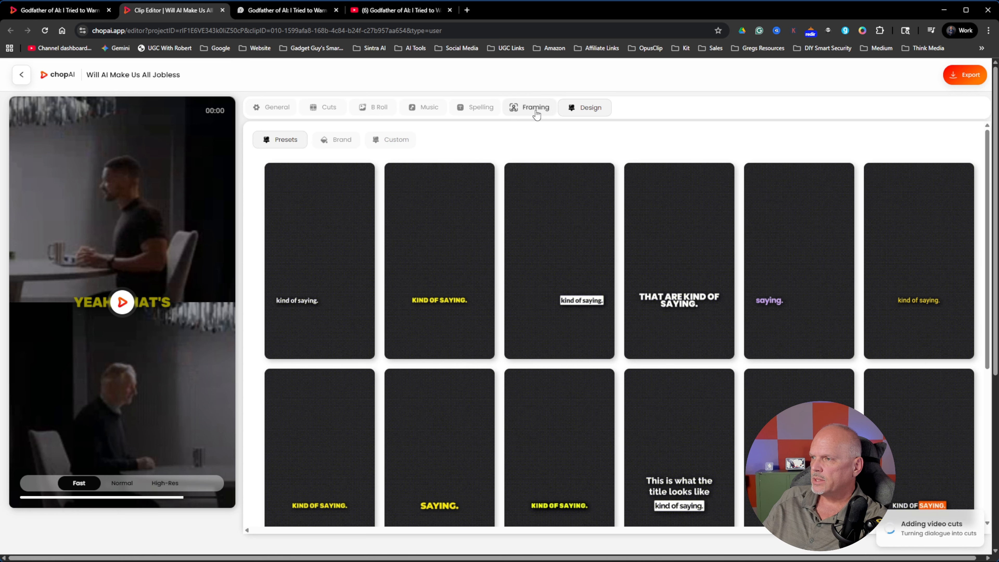
Review the clip's framing, spelling, B-roll, dialogue cuts and general format settings
{"action": "left_click", "coordinate": [538, 110]}
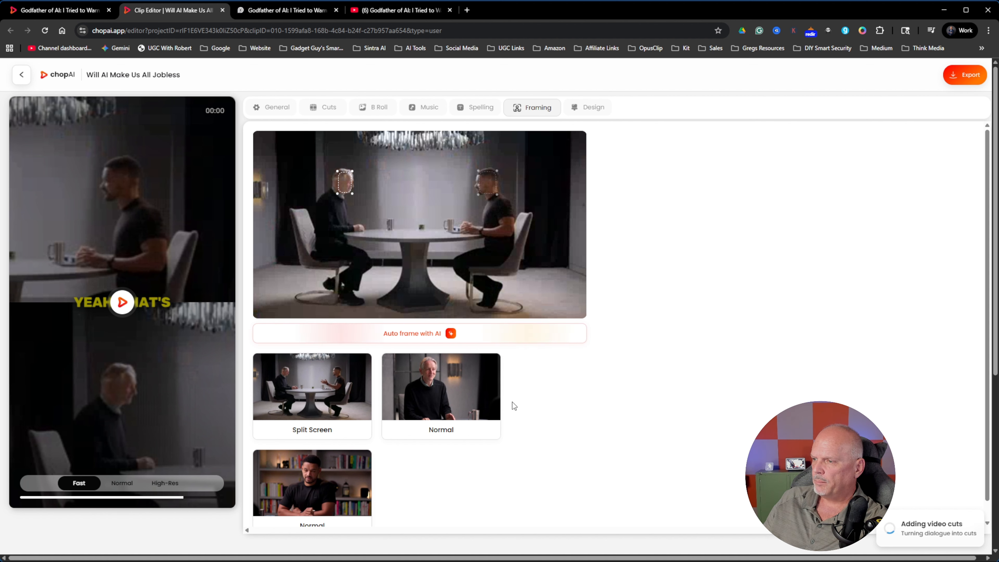
{"action": "scroll", "coordinate": [579, 420], "scroll_direction": "down", "scroll_amount": 1}
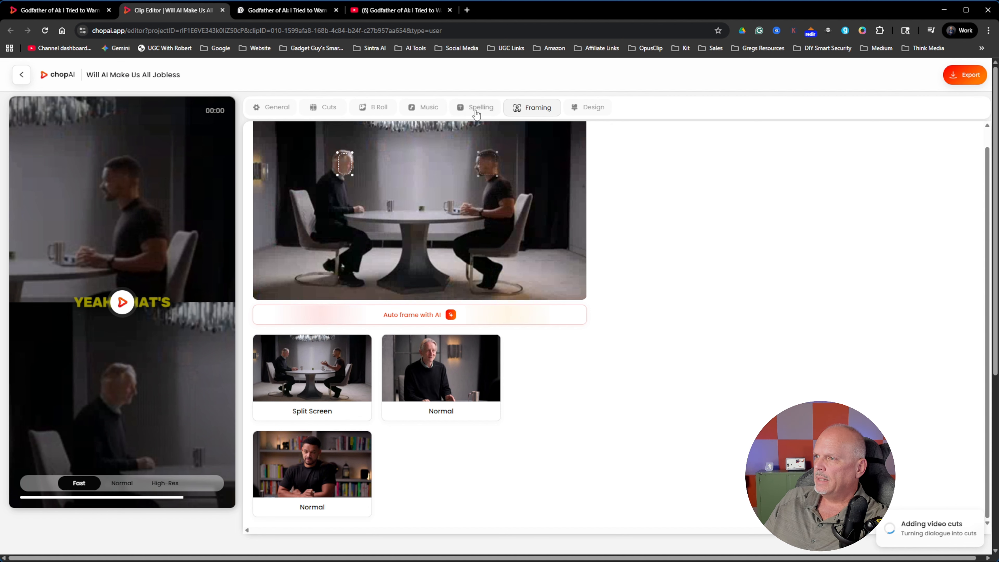
{"action": "left_click", "coordinate": [484, 111]}
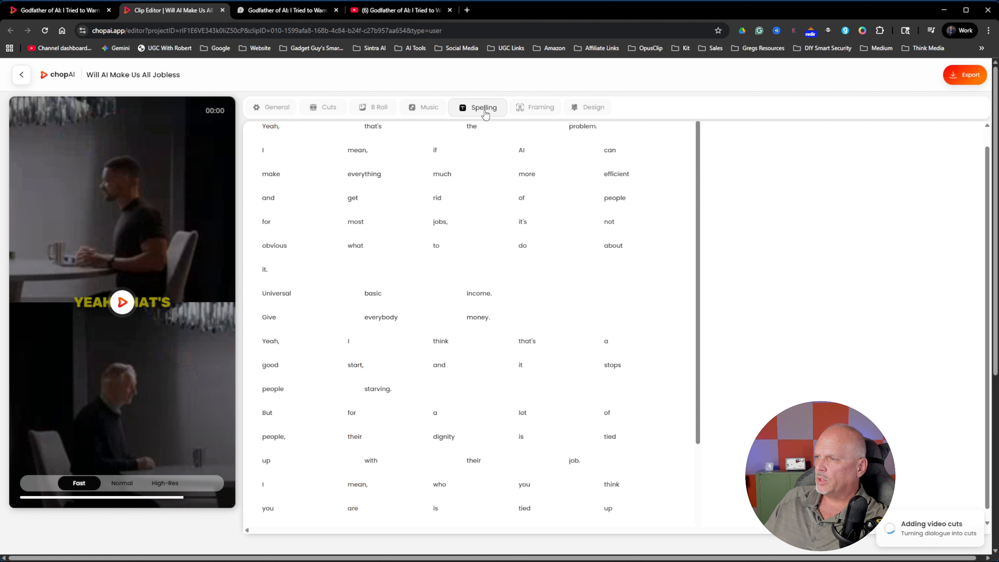
{"action": "left_click", "coordinate": [380, 111]}
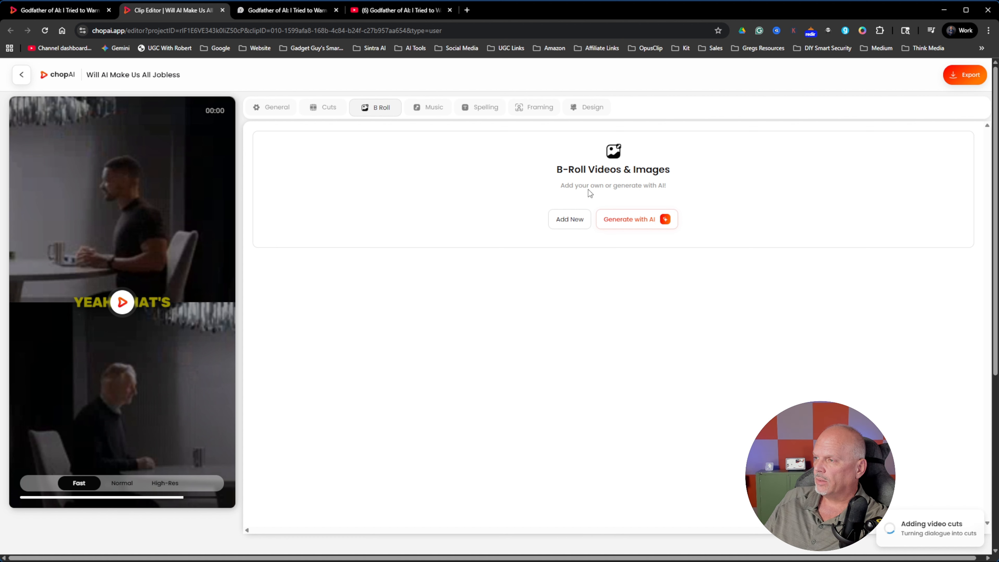
{"action": "left_click", "coordinate": [314, 112]}
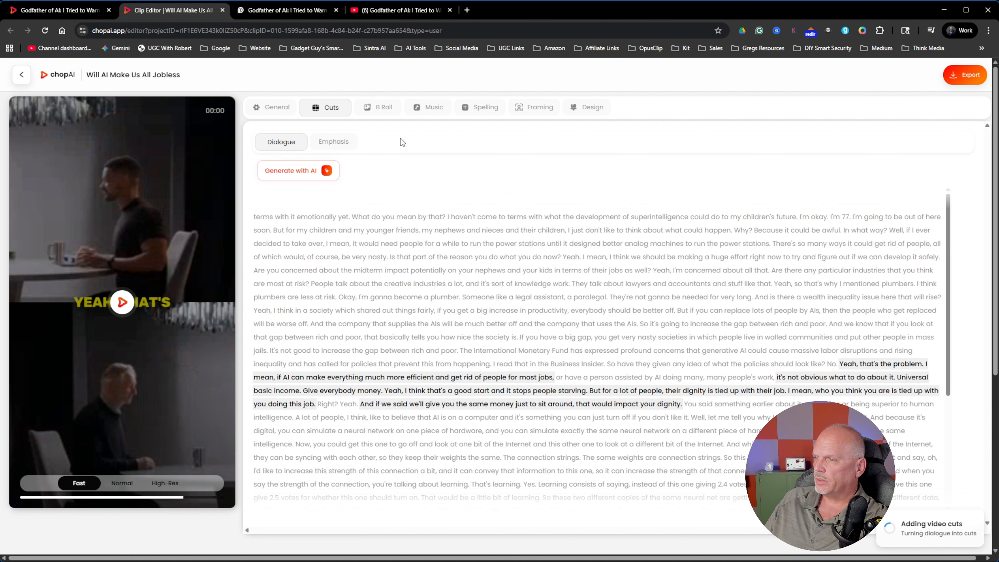
{"action": "left_click", "coordinate": [279, 111]}
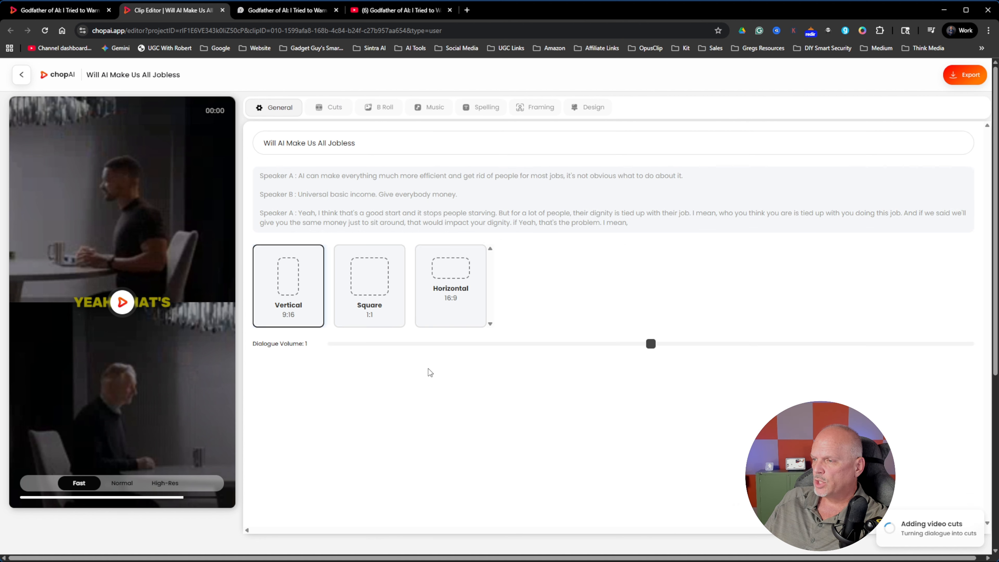
{"action": "mouse_move", "coordinate": [474, 285]}
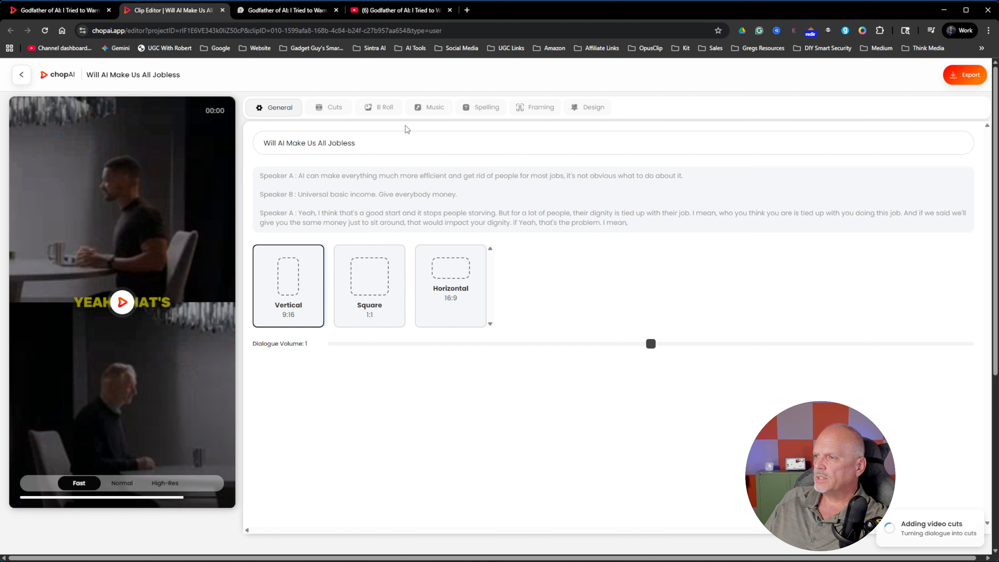
{"action": "left_click", "coordinate": [332, 110]}
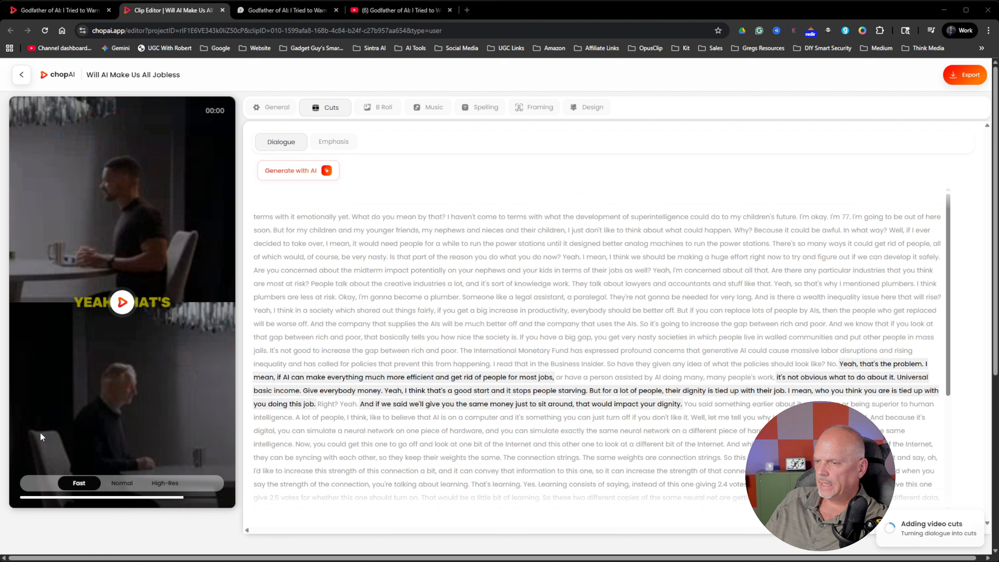
Preview the clip in High-Res, after excluding the word "Yeah," from the dialogue cuts and including it again
{"action": "left_click", "coordinate": [172, 482]}
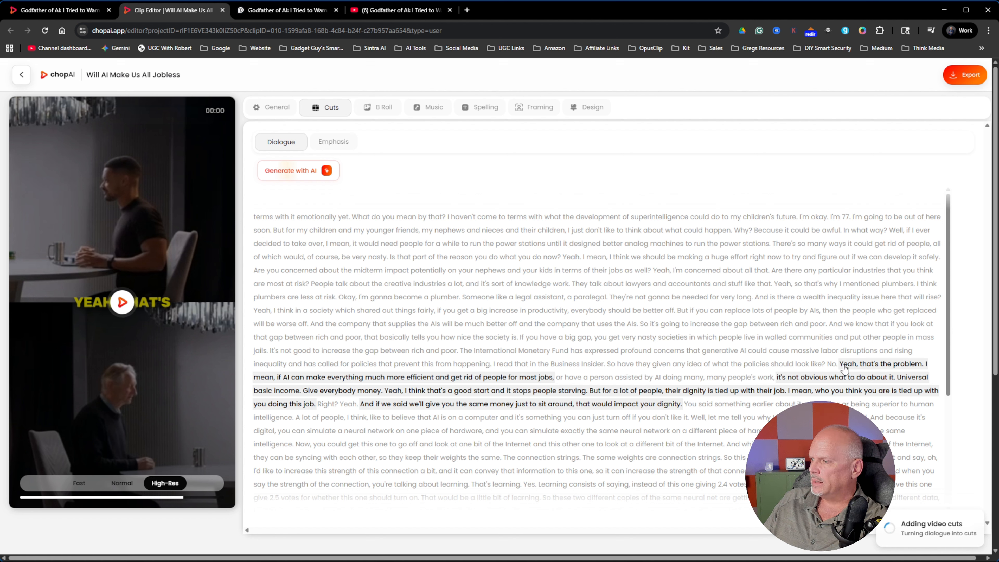
{"action": "left_click", "coordinate": [845, 365]}
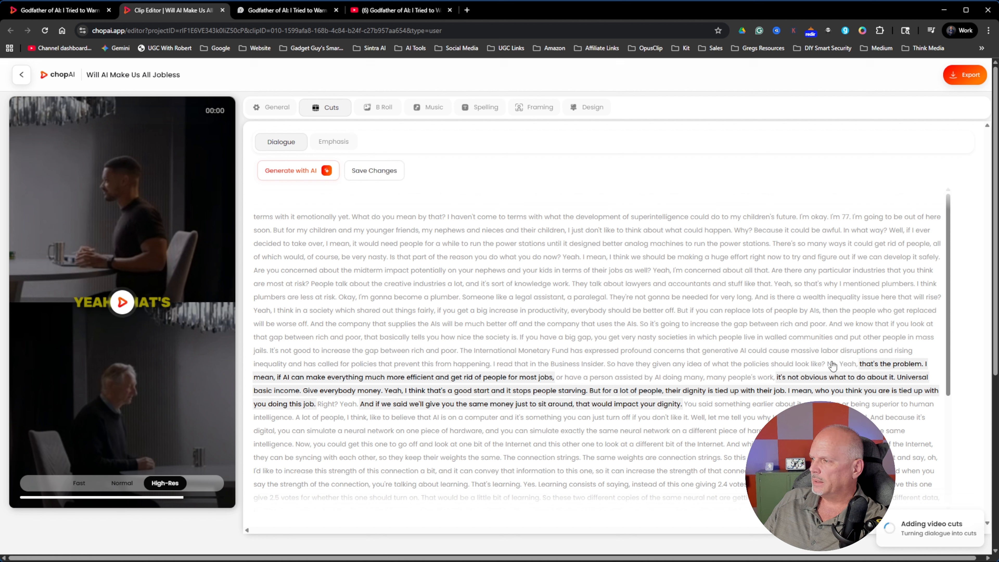
{"action": "left_click", "coordinate": [845, 365]}
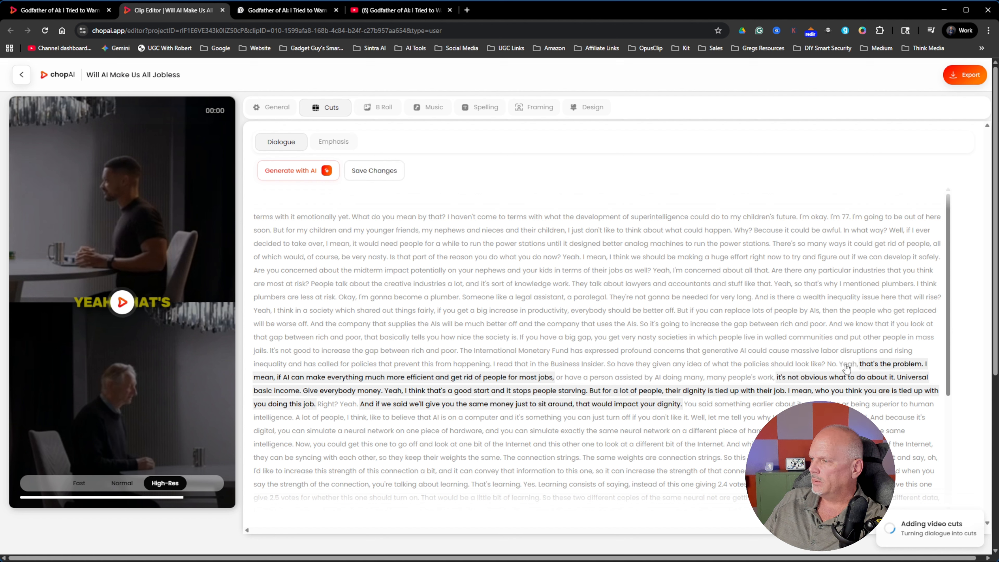
{"action": "left_click", "coordinate": [123, 303]}
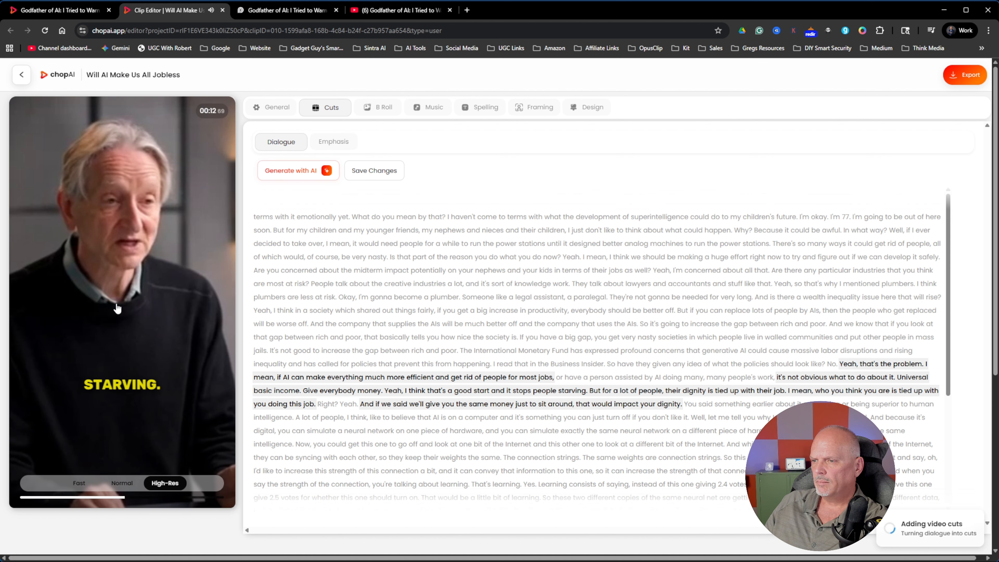
Pause the clip preview and export a new version of the clip in HD
{"action": "left_click", "coordinate": [125, 308]}
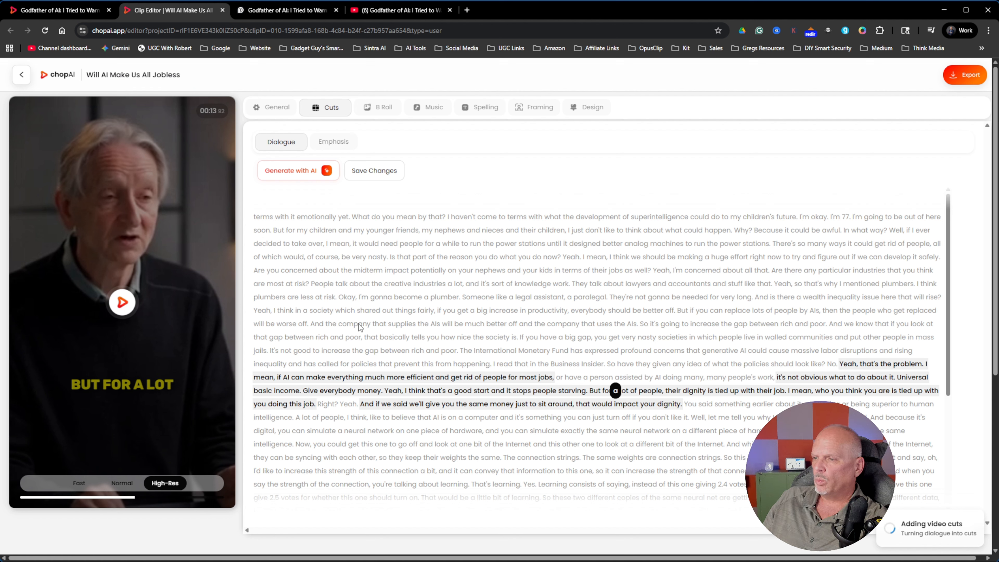
{"action": "left_click", "coordinate": [963, 75]}
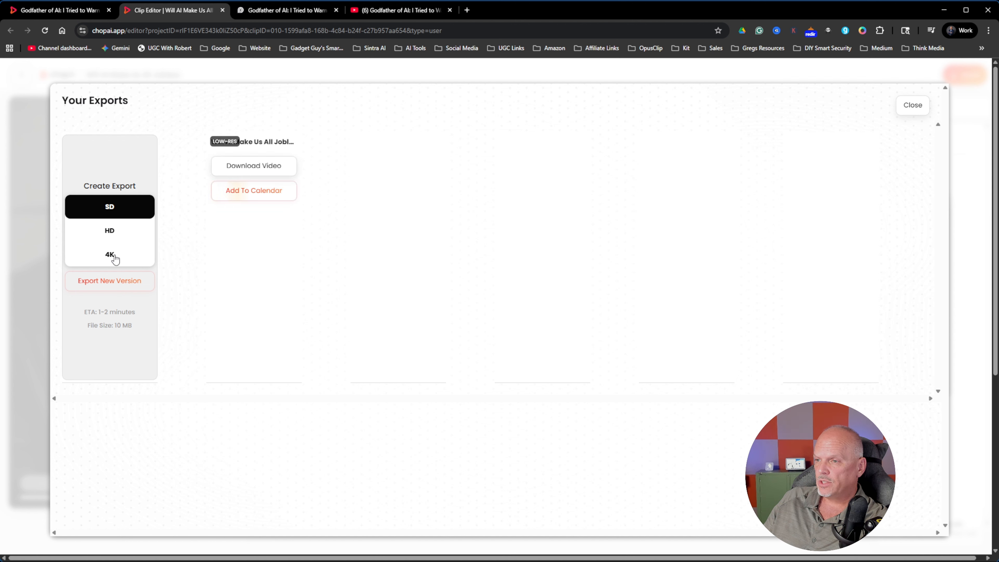
{"action": "left_click", "coordinate": [112, 235]}
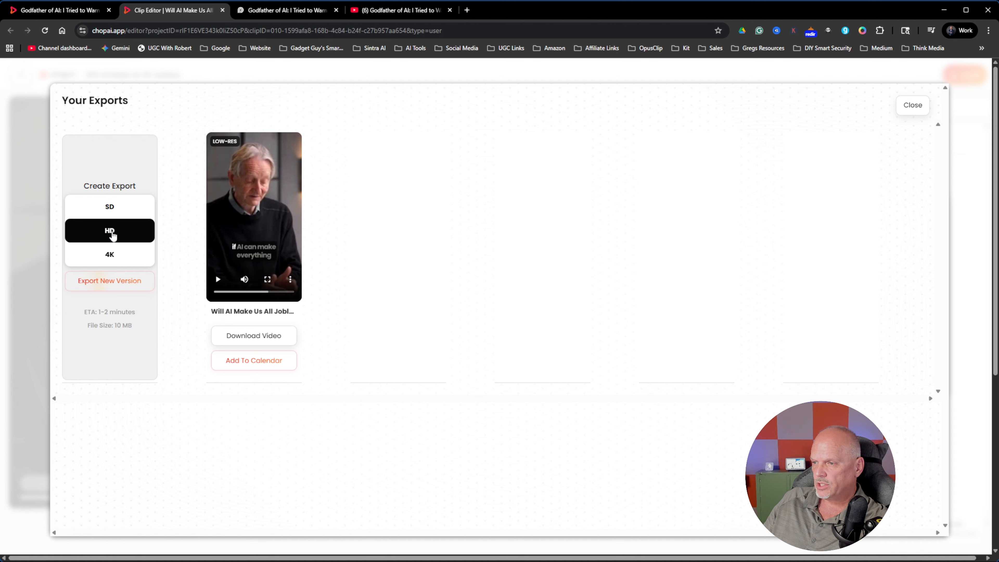
{"action": "left_click", "coordinate": [109, 282]}
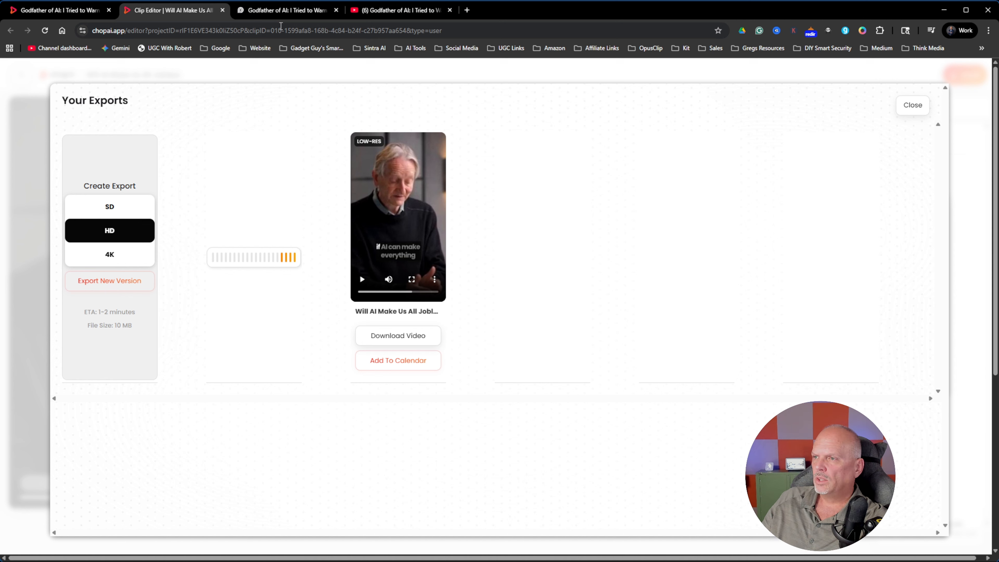
Switch to OpusClip, open the details of the top-ranked "AI Safety Whistleblower" clip, and compare them with chopAI's "Will AI Make Us All Jobless" clip
{"action": "left_click", "coordinate": [290, 11]}
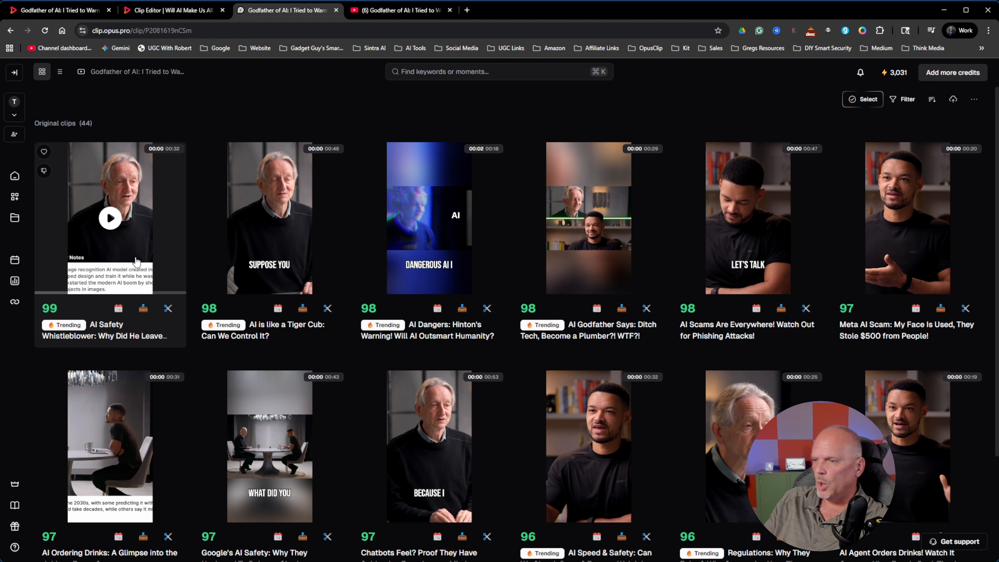
{"action": "left_click", "coordinate": [176, 219]}
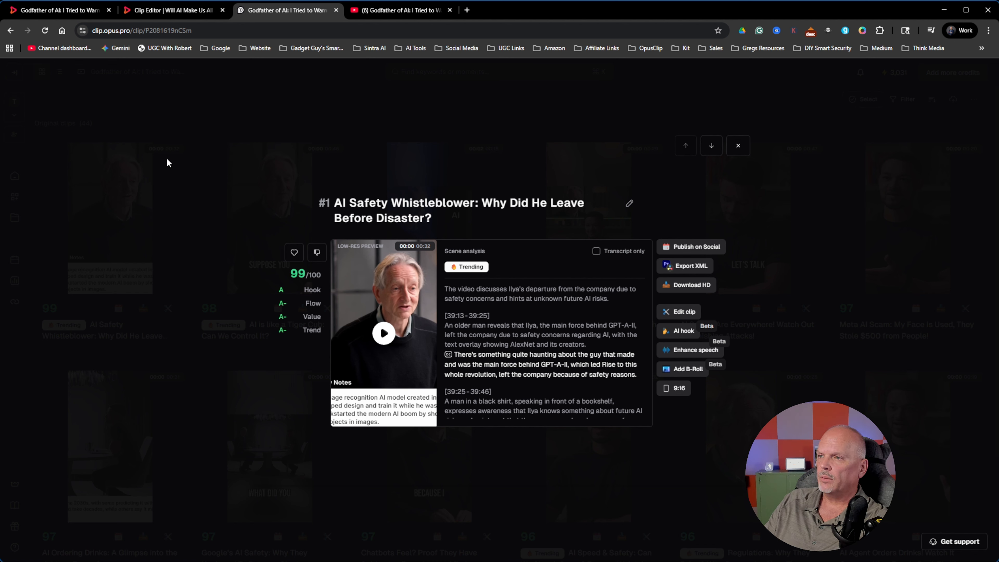
{"action": "left_click", "coordinate": [40, 14]}
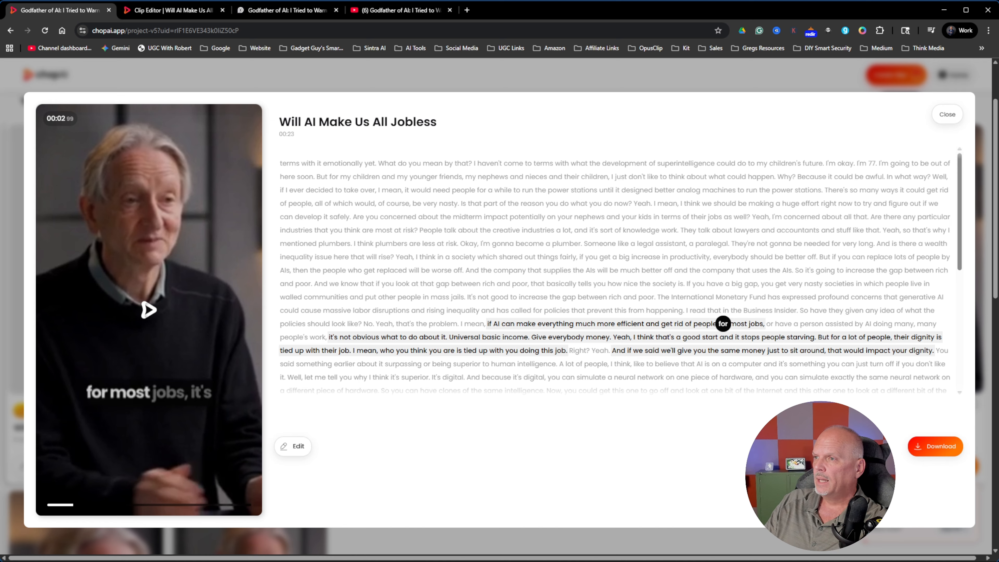
{"action": "left_click", "coordinate": [275, 9]}
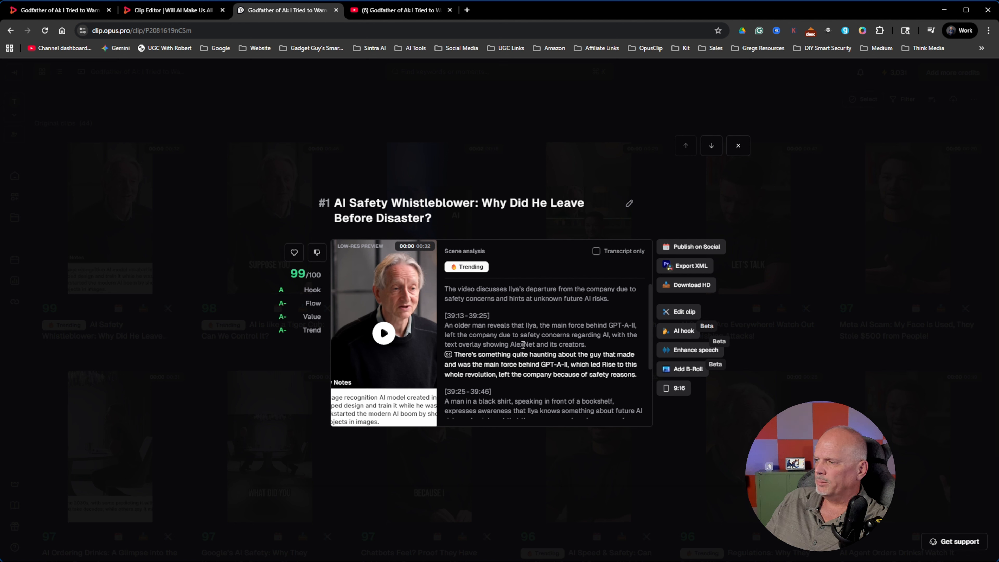
Play part of the "AI Safety Whistleblower" clip preview and read through its scene analysis
{"action": "left_click", "coordinate": [384, 334]}
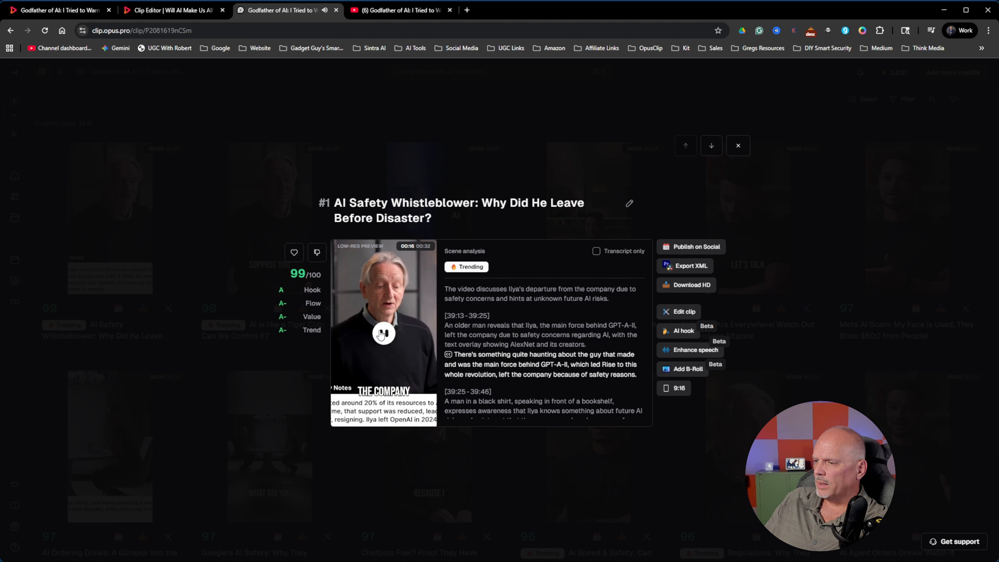
{"action": "left_click", "coordinate": [382, 333]}
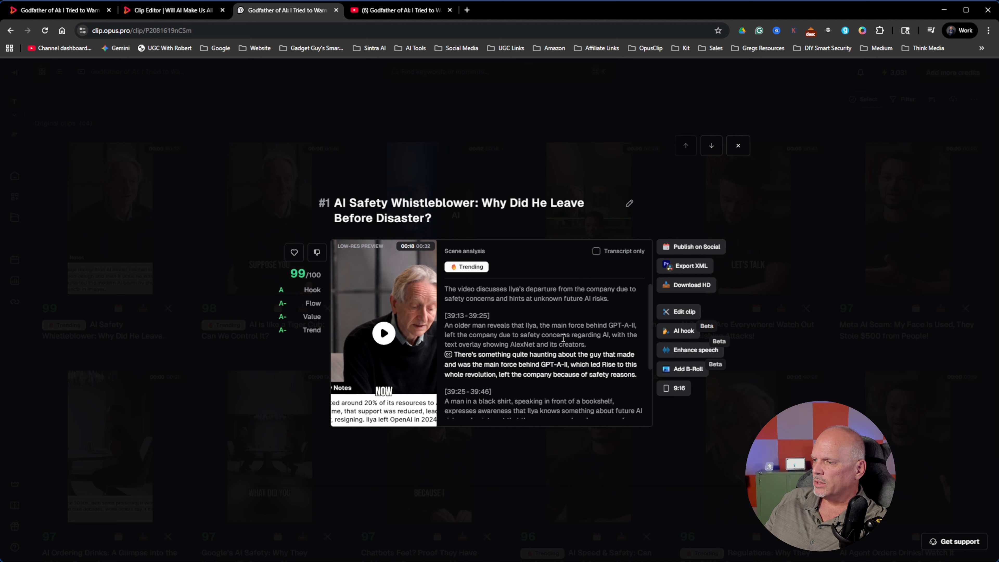
{"action": "scroll", "coordinate": [562, 337], "scroll_direction": "down", "scroll_amount": 2}
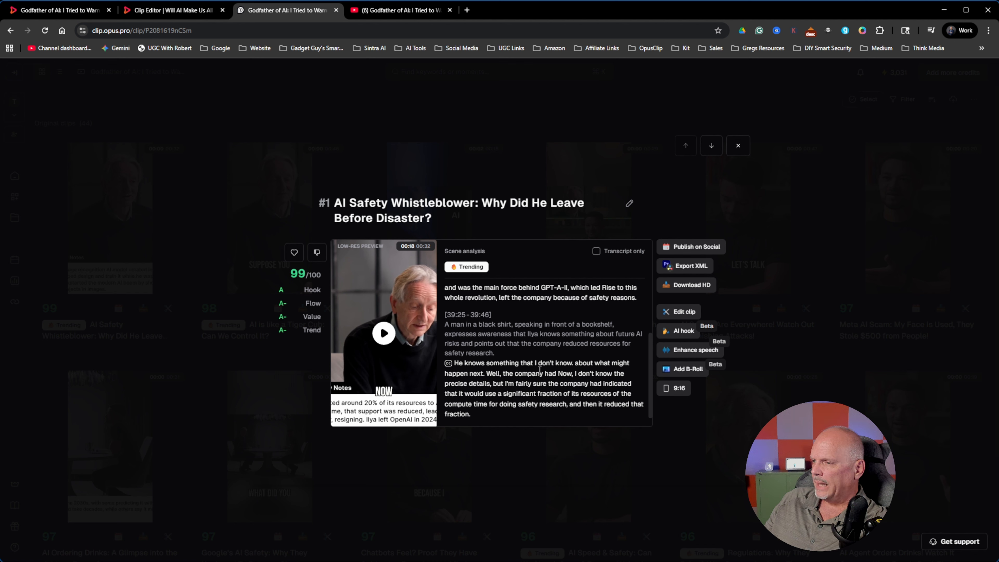
{"action": "scroll", "coordinate": [542, 354], "scroll_direction": "up", "scroll_amount": 2}
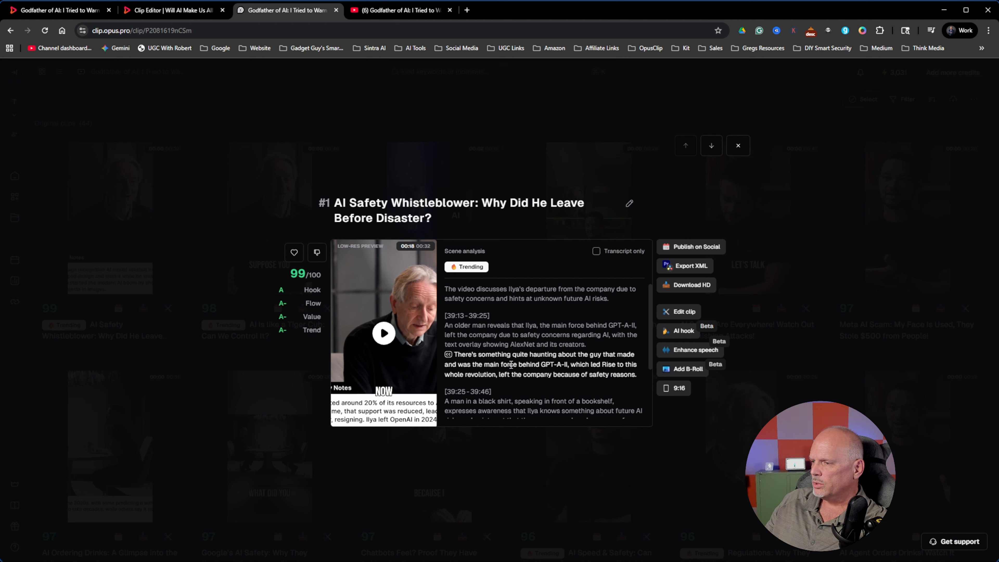
Open the "AI Safety Whistleblower" clip for editing and examine the options for adding a section from the transcript after its last line
{"action": "left_click", "coordinate": [683, 311]}
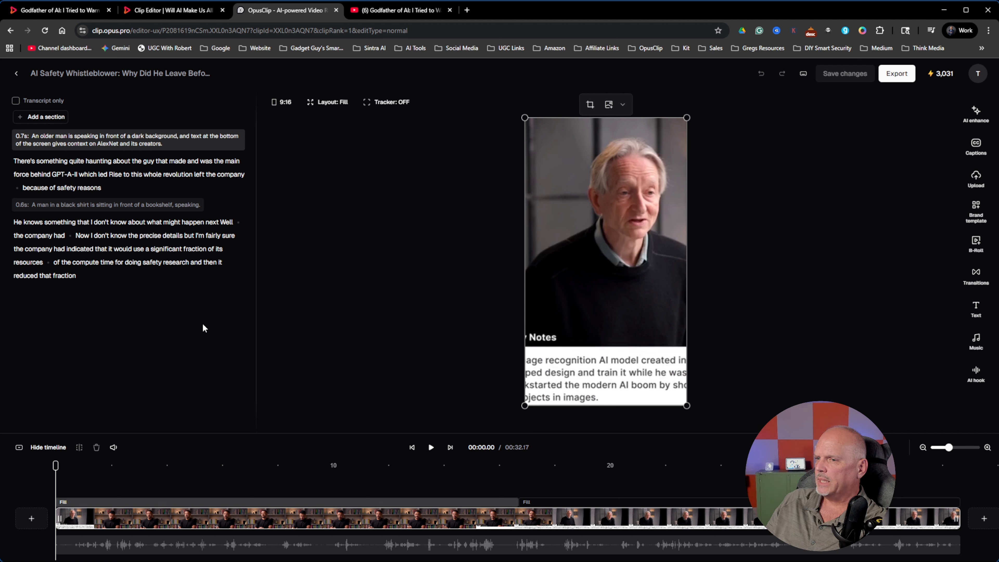
{"action": "mouse_move", "coordinate": [70, 263]}
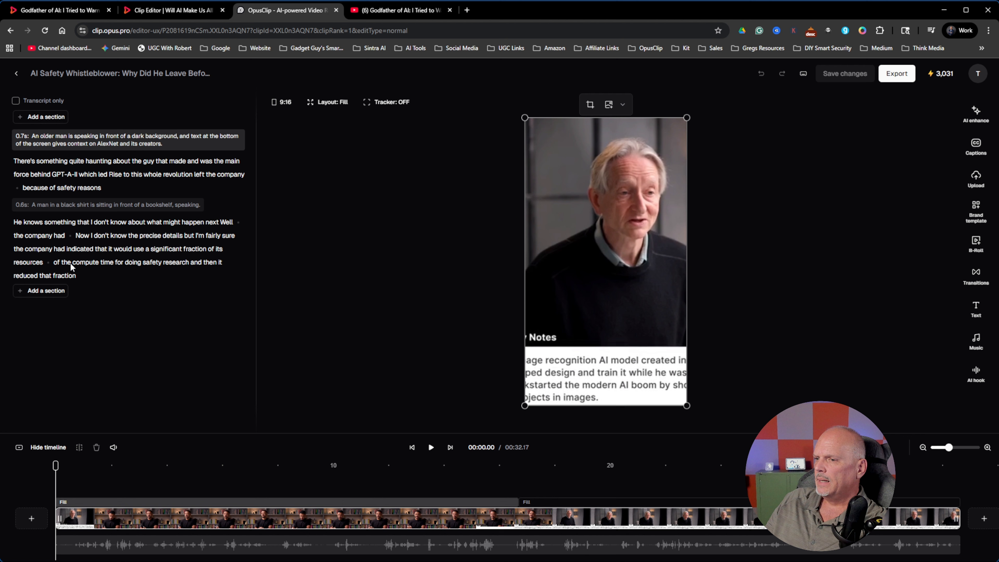
{"action": "left_click", "coordinate": [51, 292]}
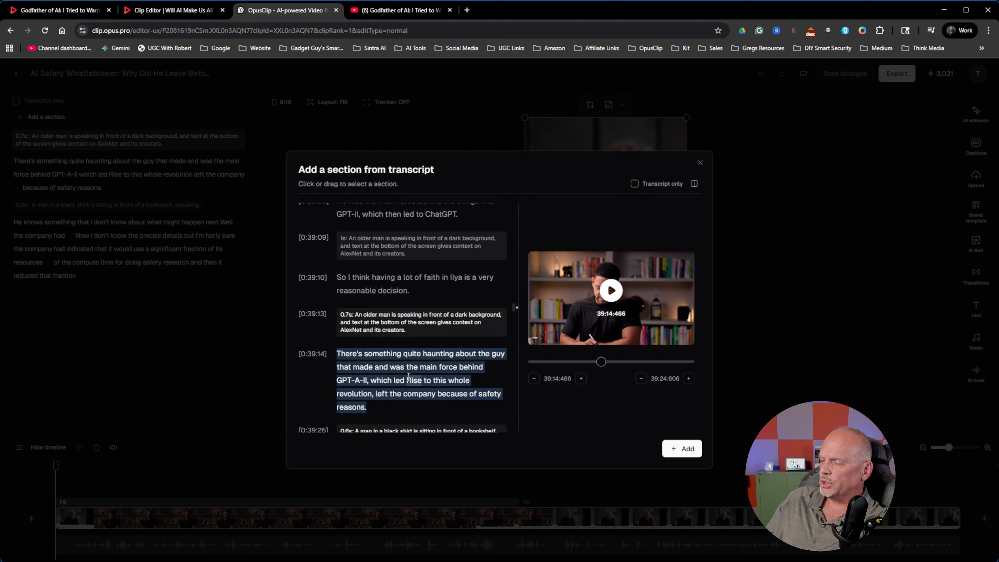
{"action": "scroll", "coordinate": [408, 377], "scroll_direction": "down", "scroll_amount": 2}
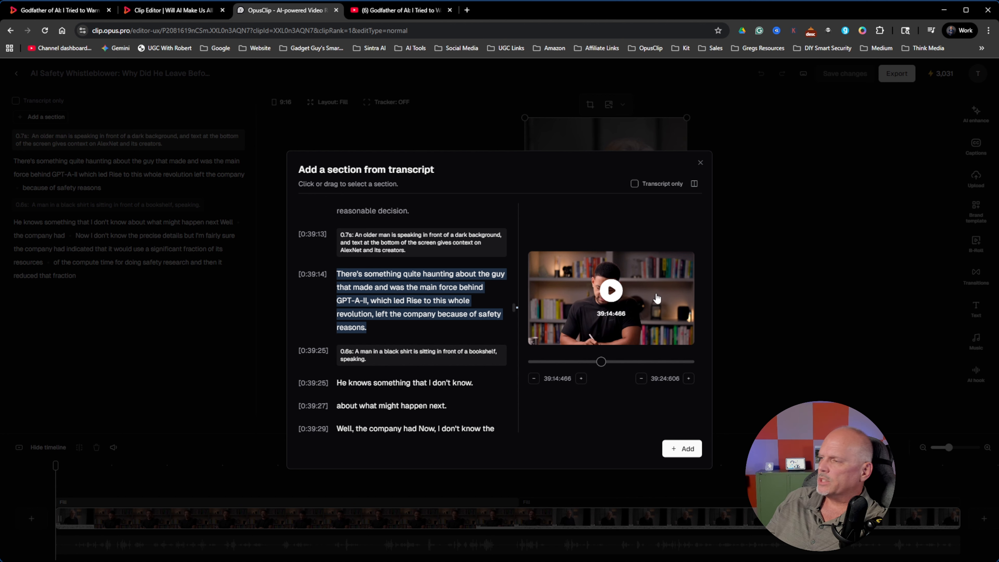
{"action": "left_click", "coordinate": [700, 163]}
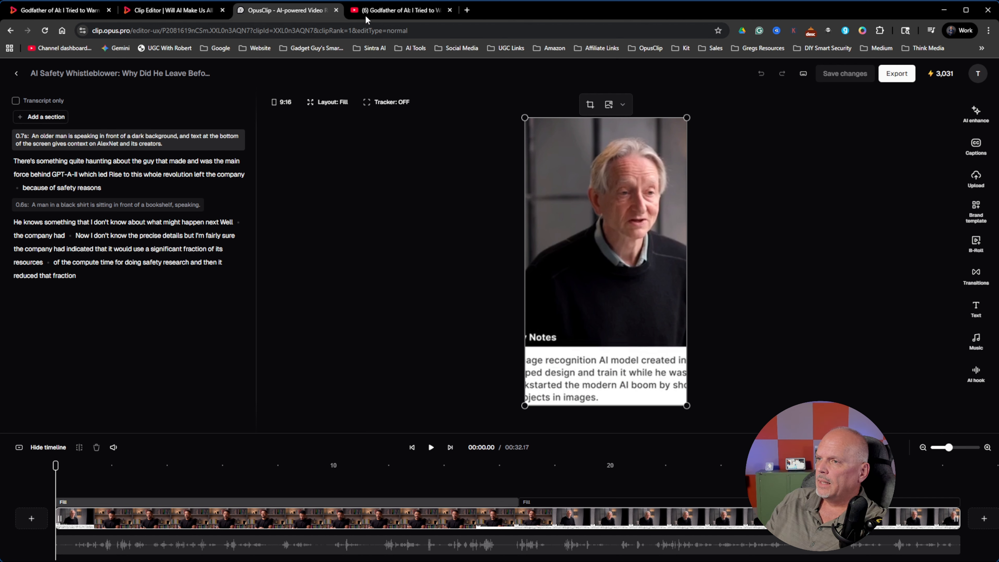
Switch back to the chopAI exports and download the HD version of "Will AI Make Us All Jobless"
{"action": "left_click", "coordinate": [166, 11]}
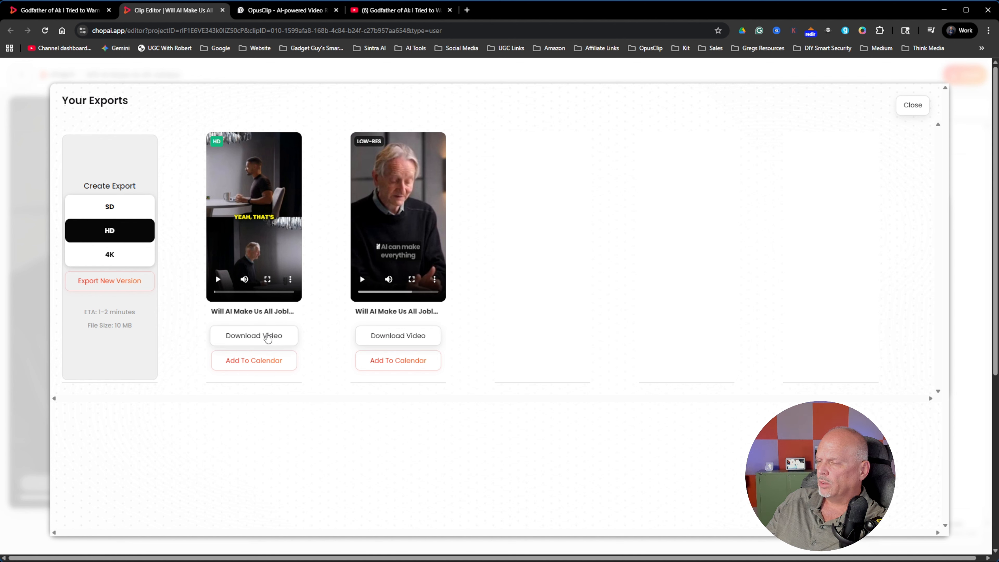
{"action": "left_click", "coordinate": [268, 338]}
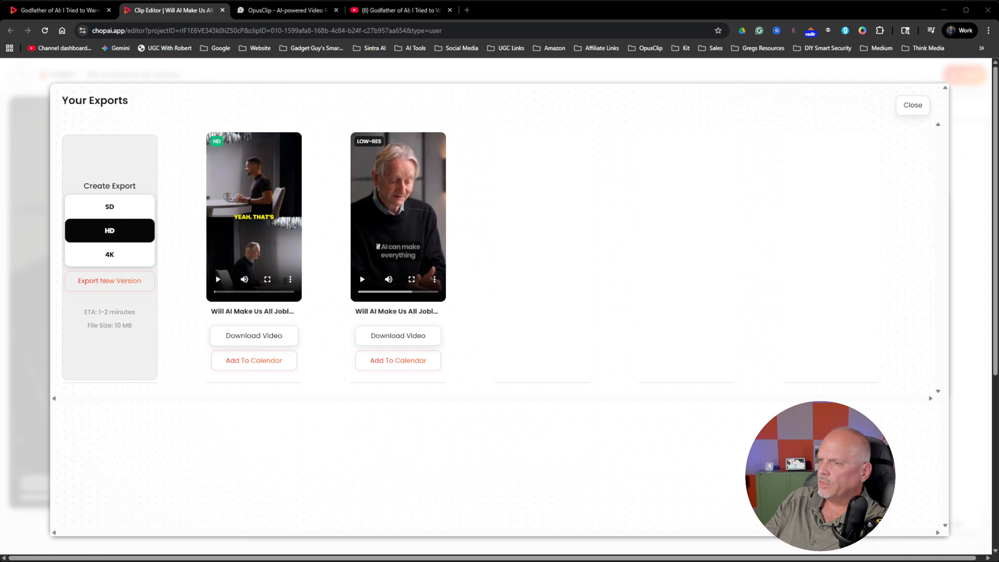
{"action": "left_click", "coordinate": [257, 354]}
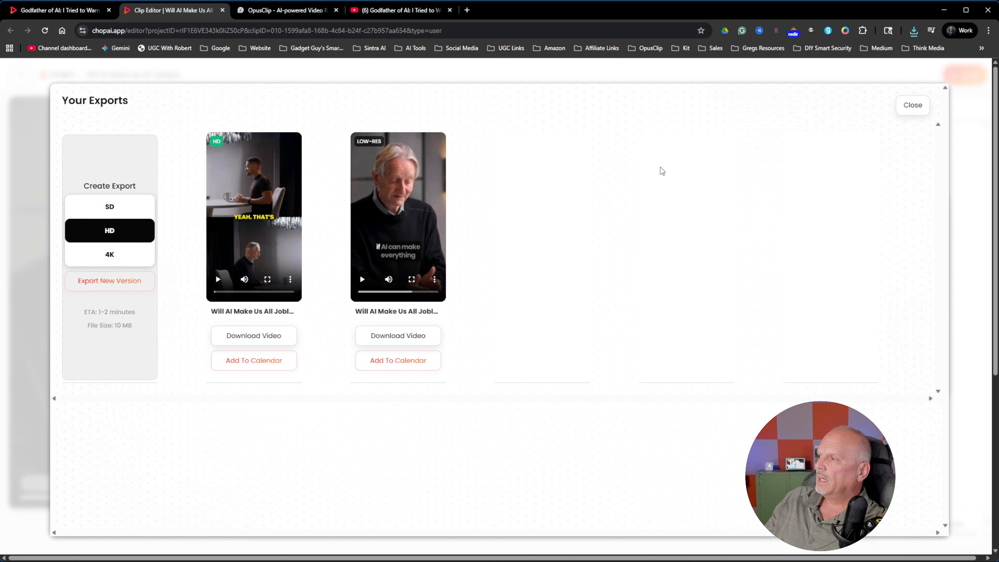
Return to the OpusClip project's clip list and compare it with the full list of clips in the chopAI project
{"action": "left_click", "coordinate": [275, 14]}
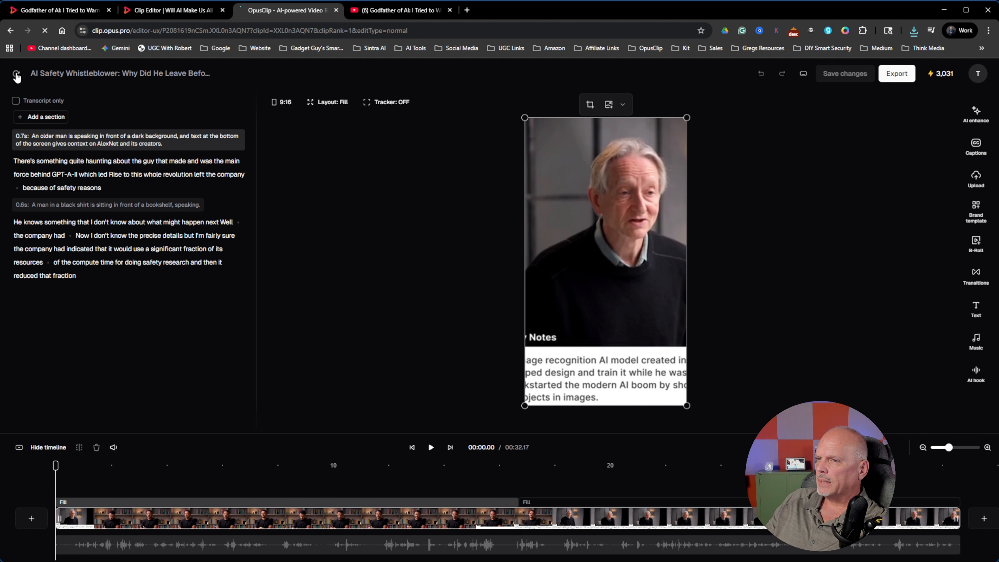
{"action": "left_click", "coordinate": [16, 73]}
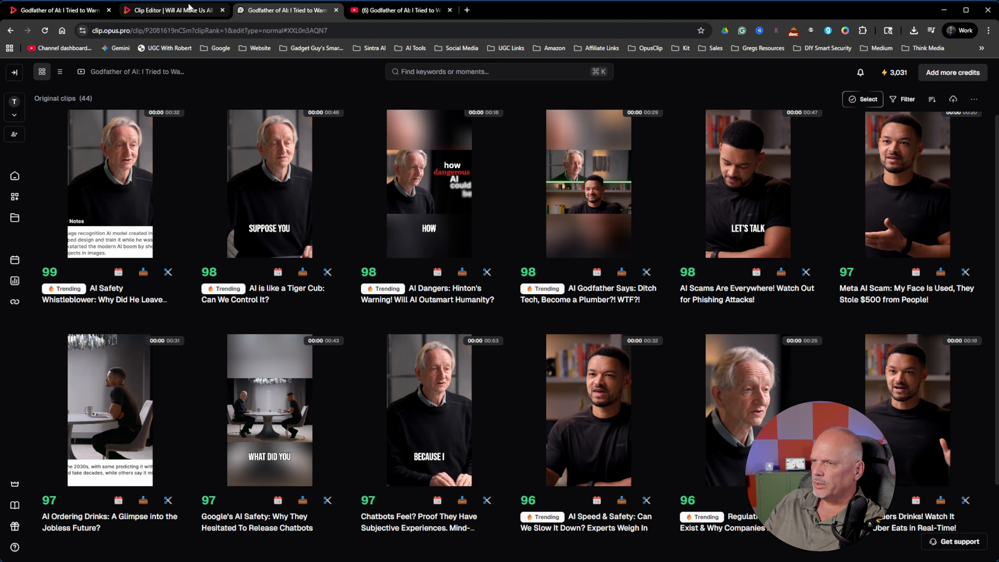
{"action": "left_click", "coordinate": [188, 12]}
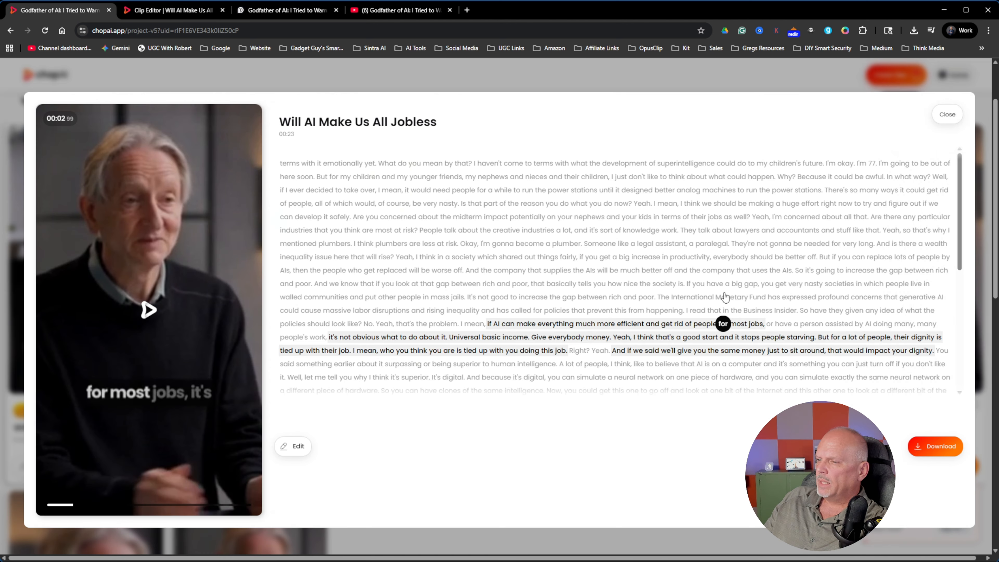
{"action": "left_click", "coordinate": [946, 115]}
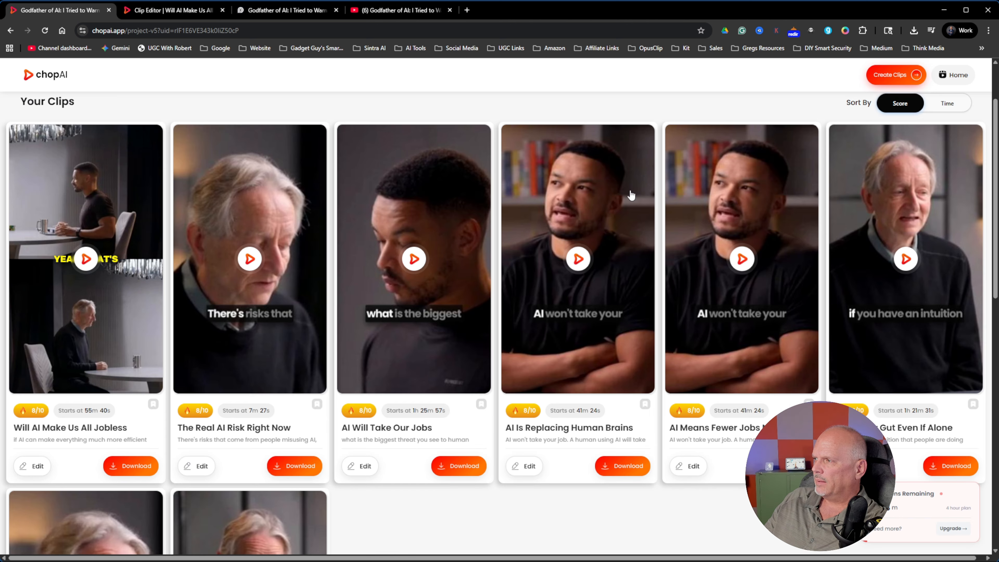
{"action": "scroll", "coordinate": [641, 199], "scroll_direction": "down", "scroll_amount": 8}
{"action": "scroll", "coordinate": [639, 201], "scroll_direction": "up", "scroll_amount": 8}
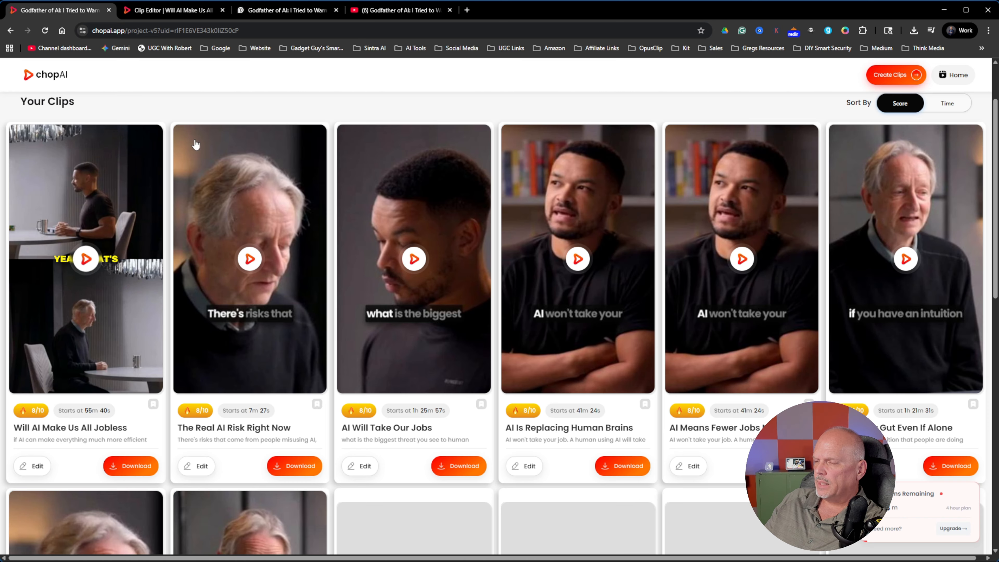
Review the social account connections from the chopAI dashboard and reopen the "Godfather of AI" project
{"action": "left_click", "coordinate": [945, 76]}
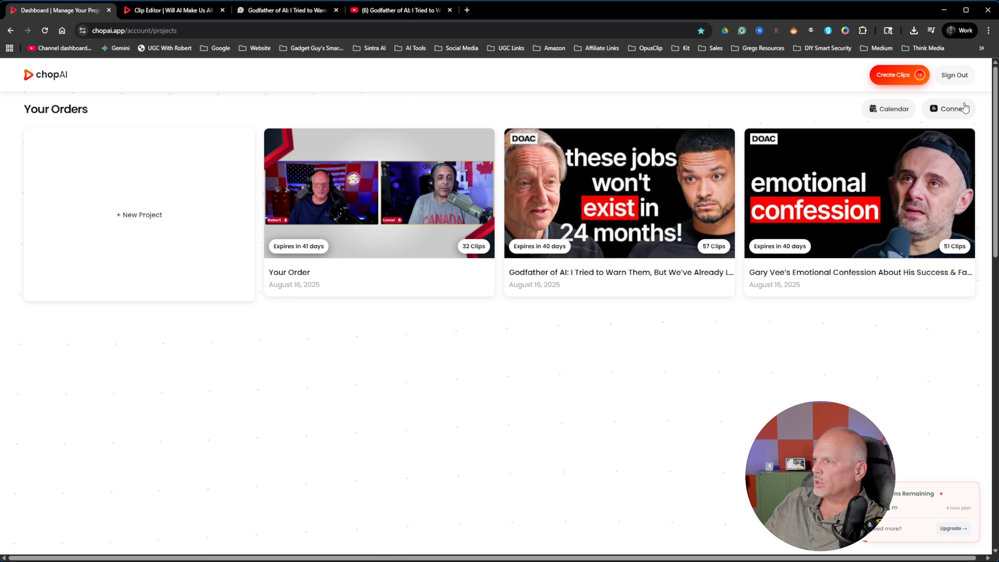
{"action": "left_click", "coordinate": [959, 105]}
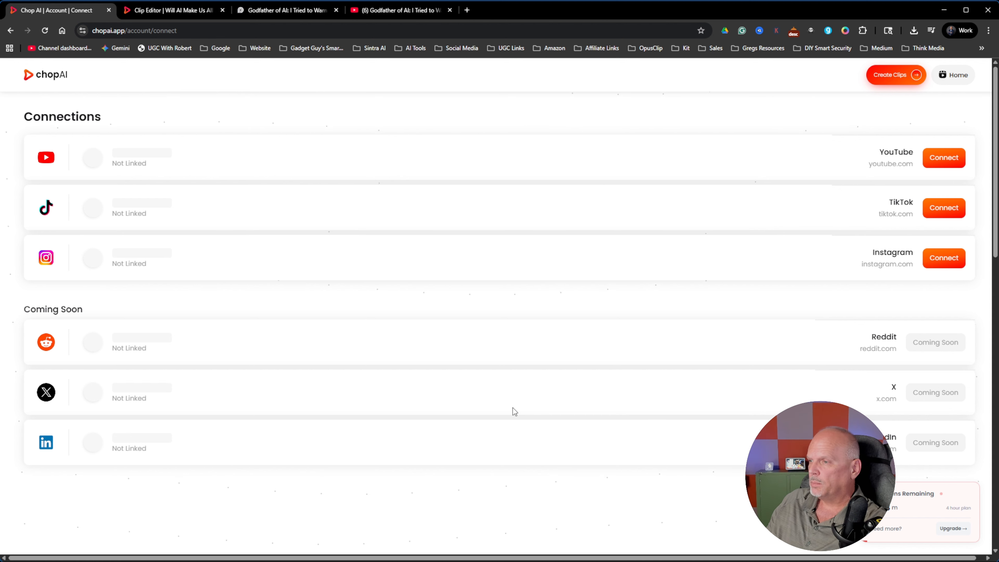
{"action": "left_click", "coordinate": [956, 76]}
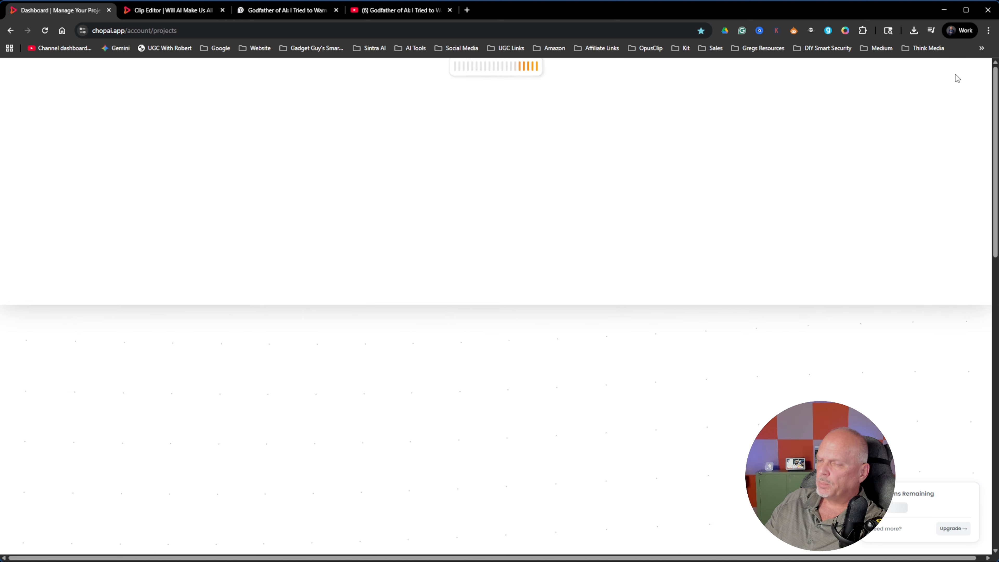
{"action": "left_click", "coordinate": [655, 163]}
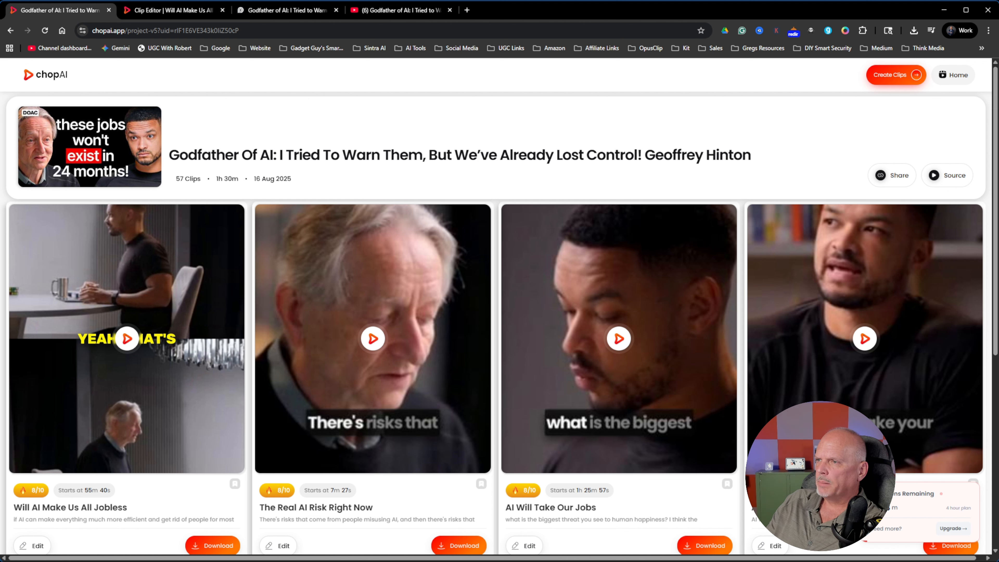
Switch to OpusClip, open the "AI Videos Getting Too Real?" project, and review the layout of its "Gemini AI Speed Test" clip
{"action": "left_click", "coordinate": [277, 11]}
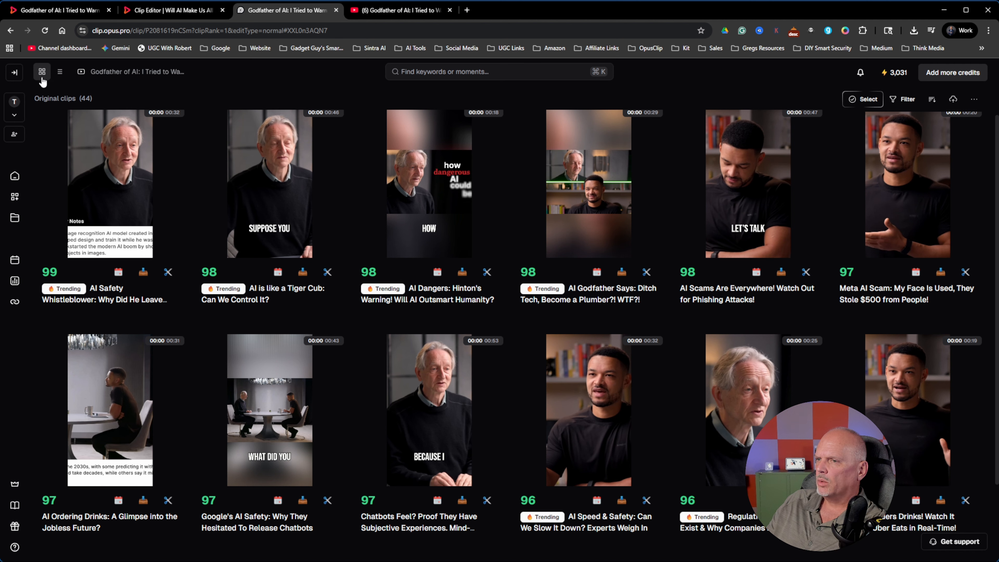
{"action": "left_click", "coordinate": [22, 78]}
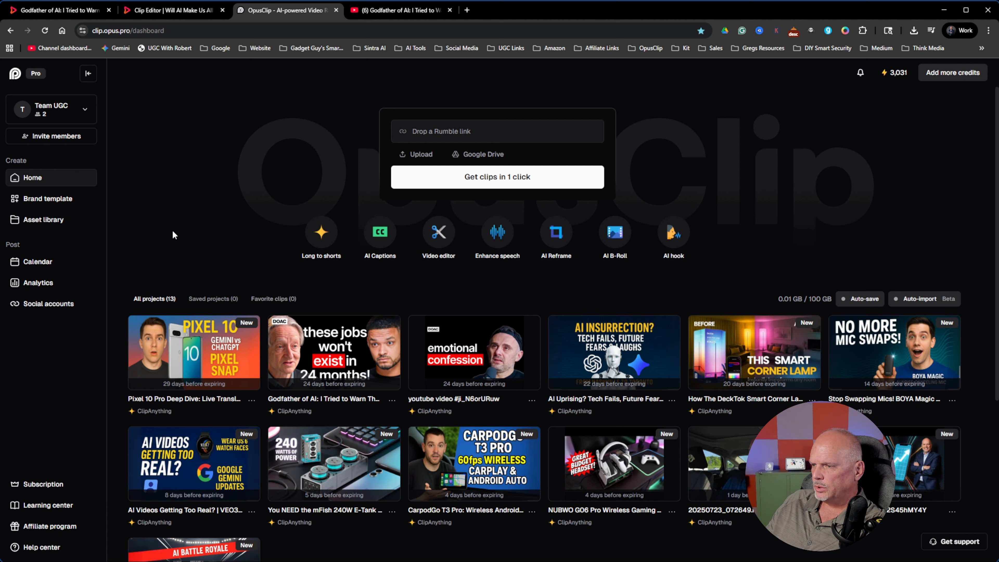
{"action": "left_click", "coordinate": [193, 453]}
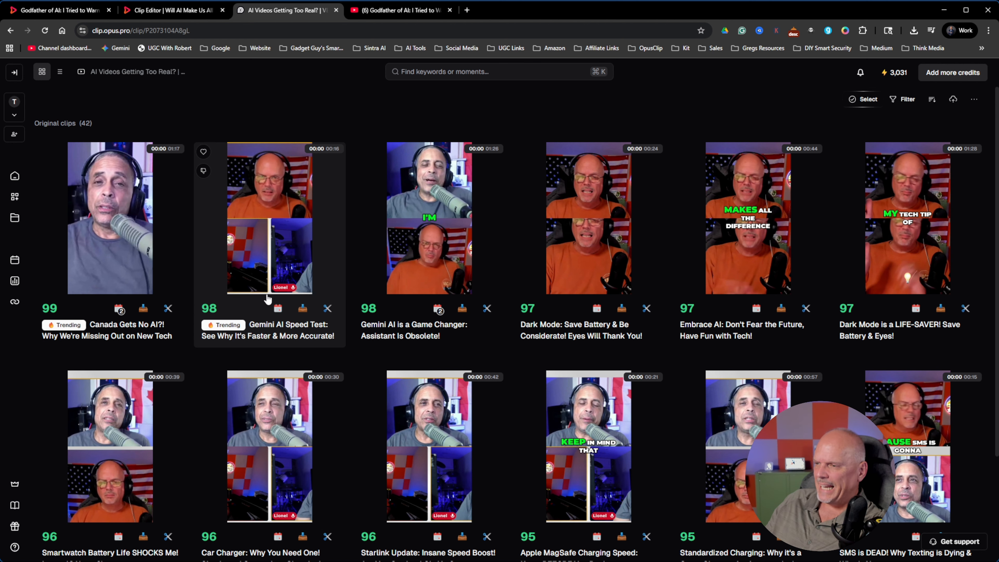
{"action": "left_click", "coordinate": [309, 259]}
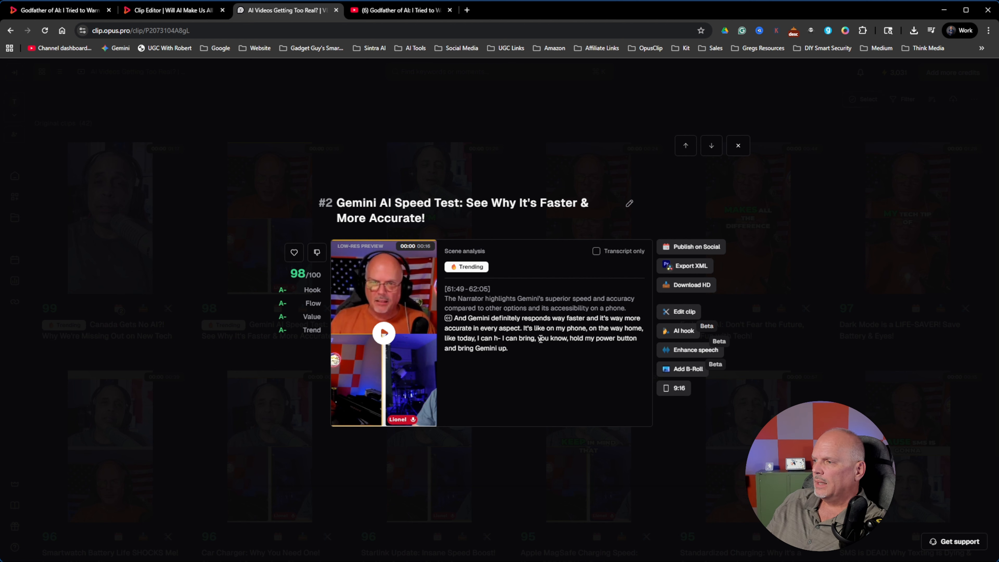
{"action": "left_click", "coordinate": [738, 146]}
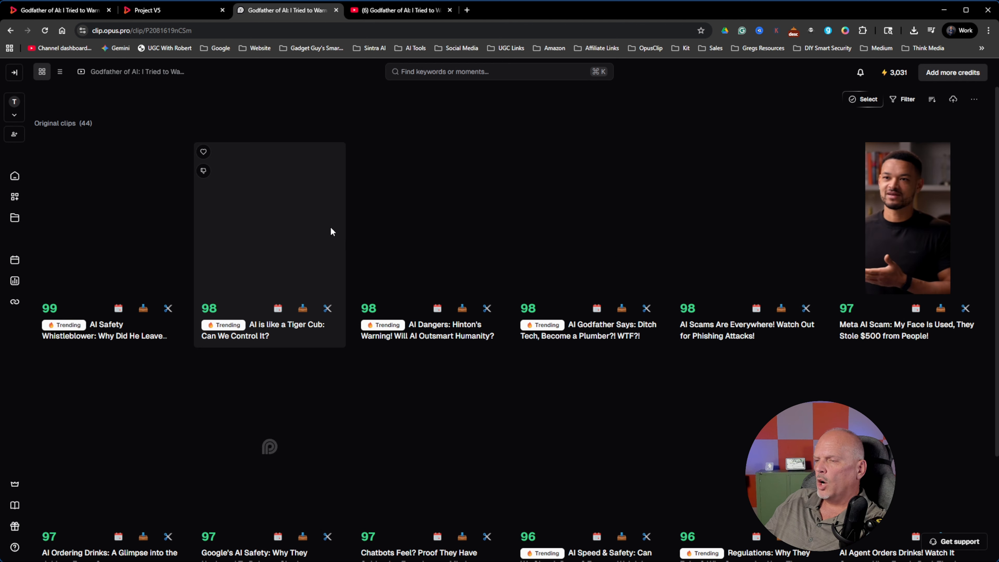
Check the chopAI project's clip overview, and return to OpusClip to go to its dashboard
{"action": "left_click", "coordinate": [168, 11]}
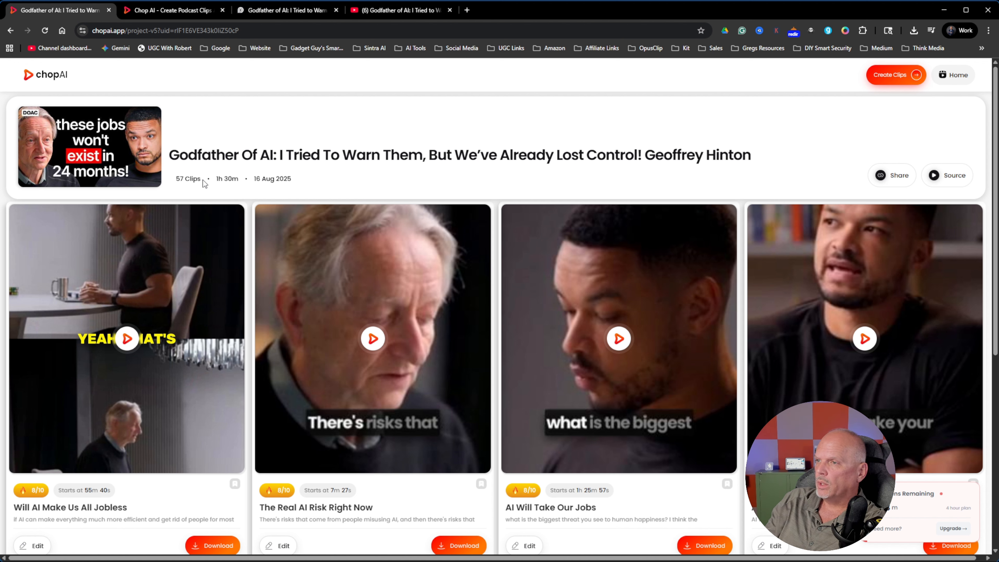
{"action": "left_click", "coordinate": [283, 10]}
{"action": "left_click", "coordinate": [16, 75]}
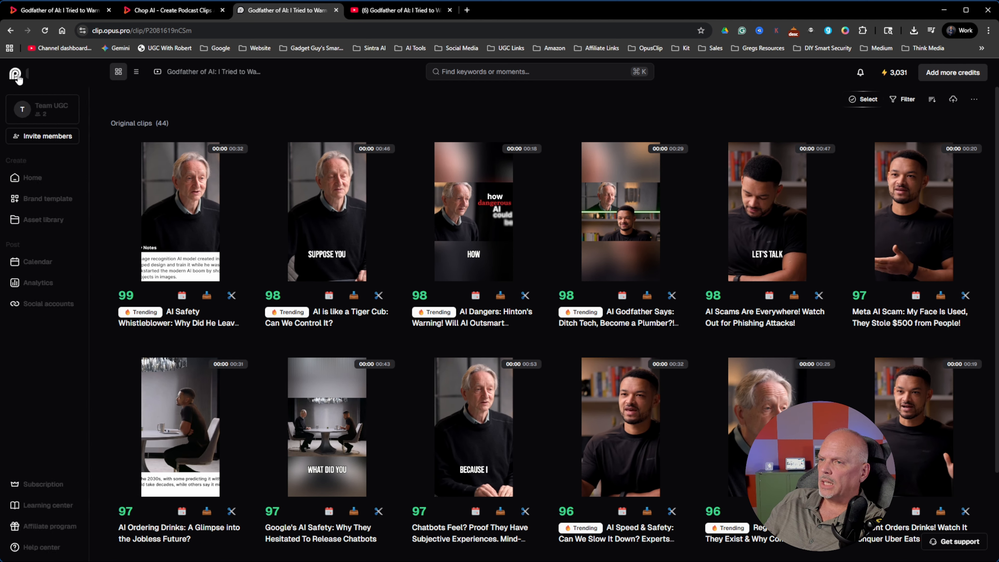